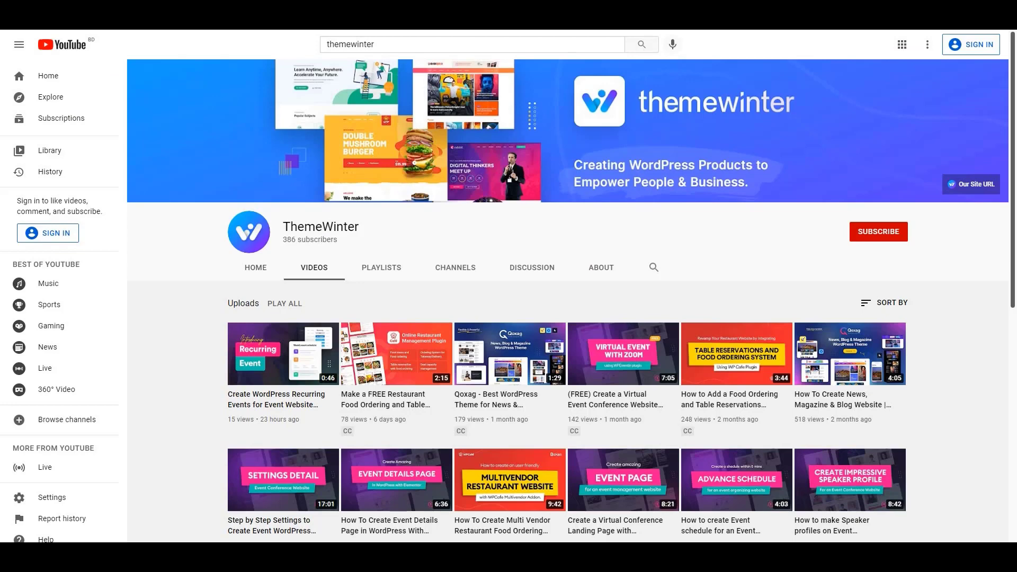
pyautogui.scroll(-1, 567, 318)
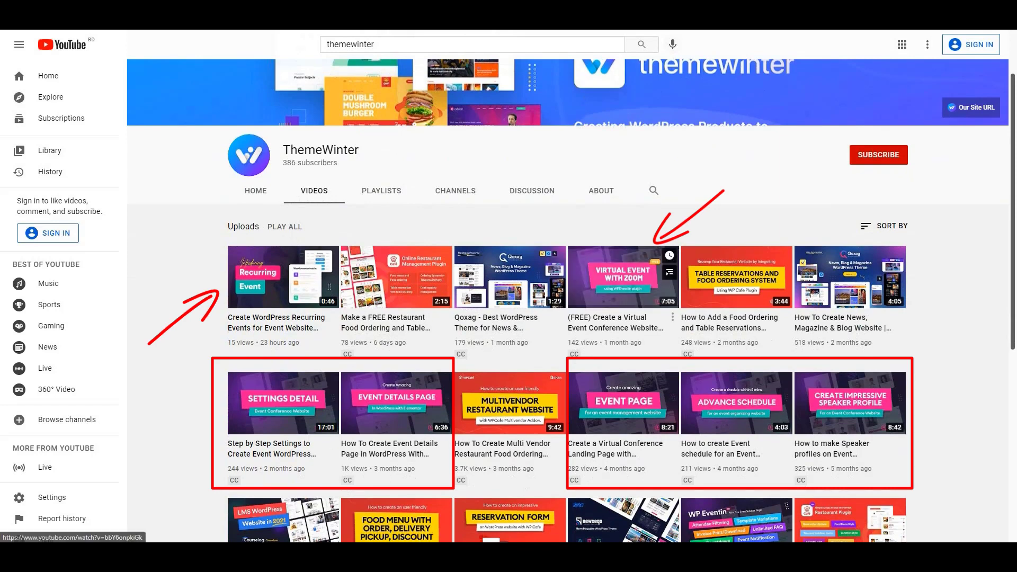
pyautogui.scroll(2, 567, 317)
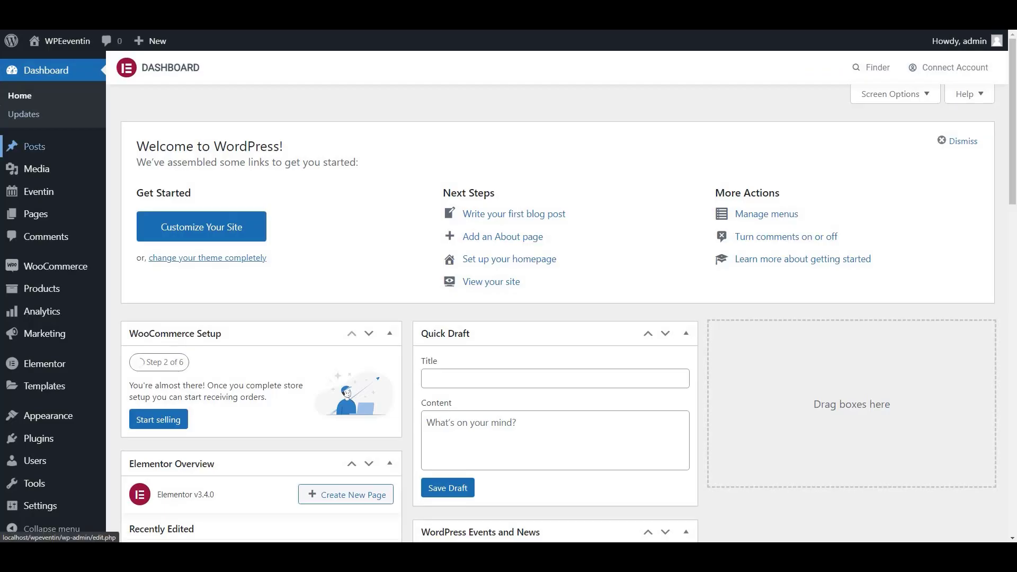
# Open the Eventin events in the WordPress dashboard, start a new event and look over its settings form
pyautogui.moveTo(39, 191)
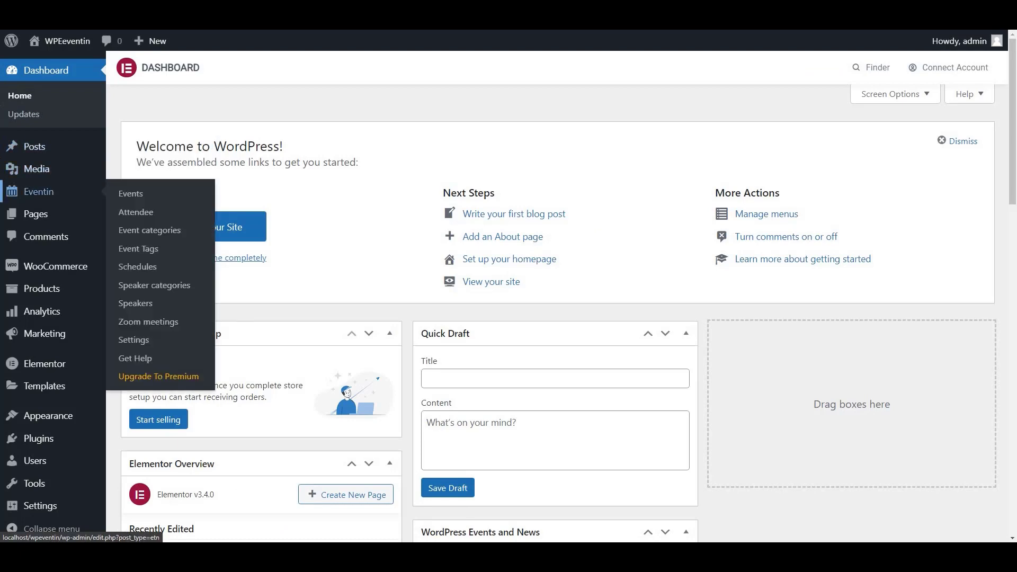
pyautogui.click(130, 193)
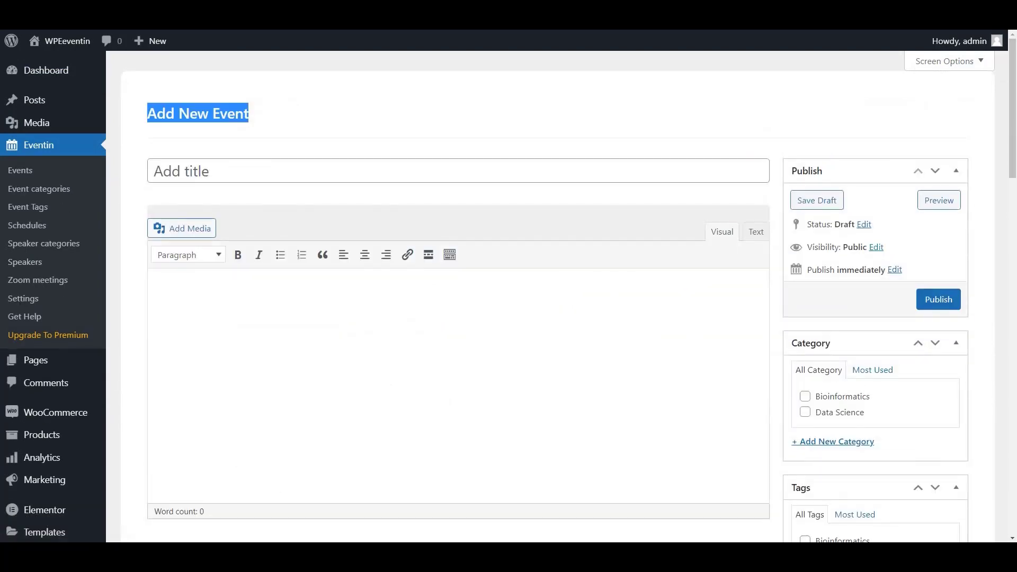
pyautogui.scroll(-20, 191, 312)
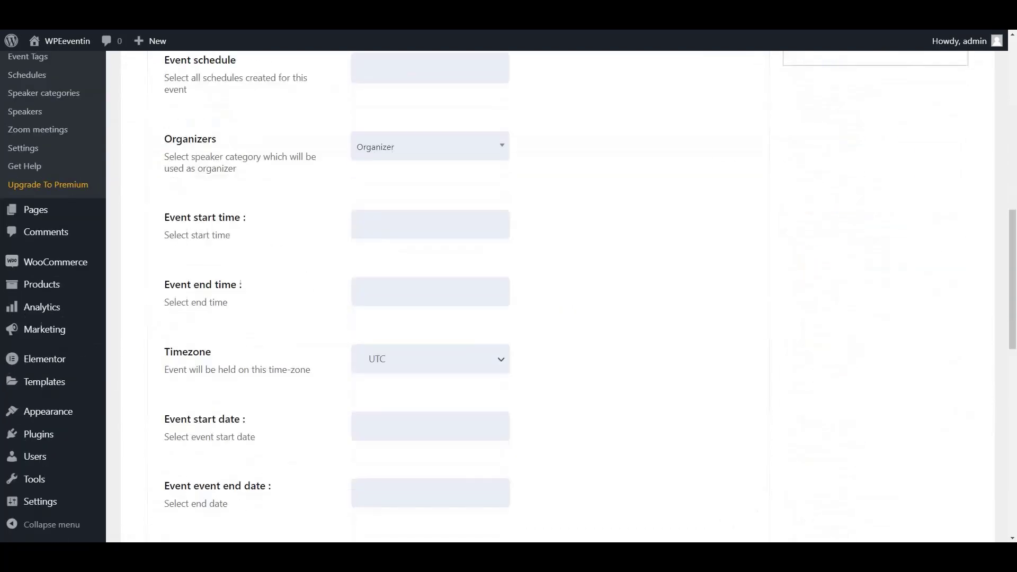
pyautogui.scroll(20, 191, 312)
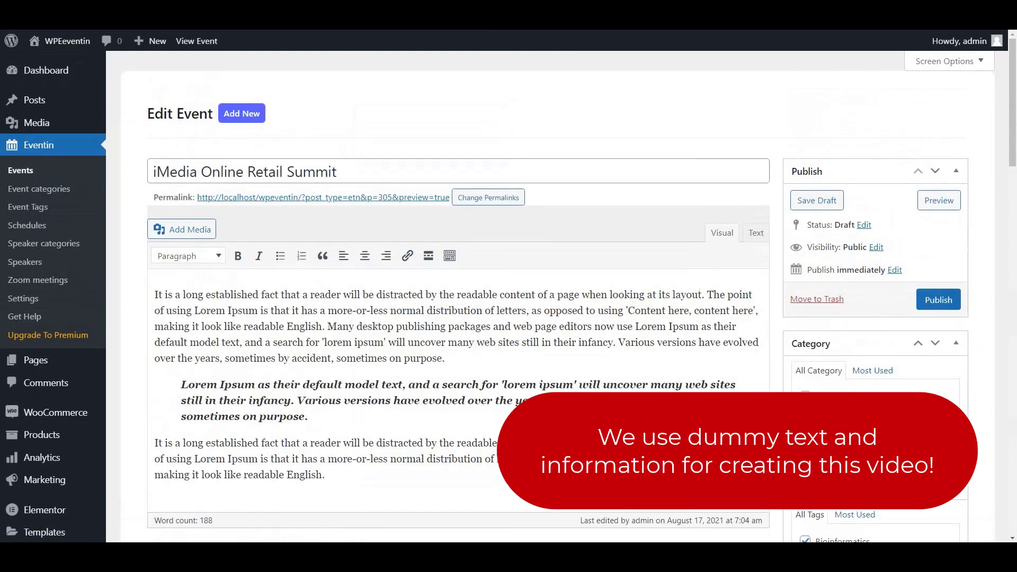
# Enable the recurring event option in the settings of the iMedia Online Retail Summit event
pyautogui.scroll(-12, 445, 297)
pyautogui.scroll(-9, 445, 297)
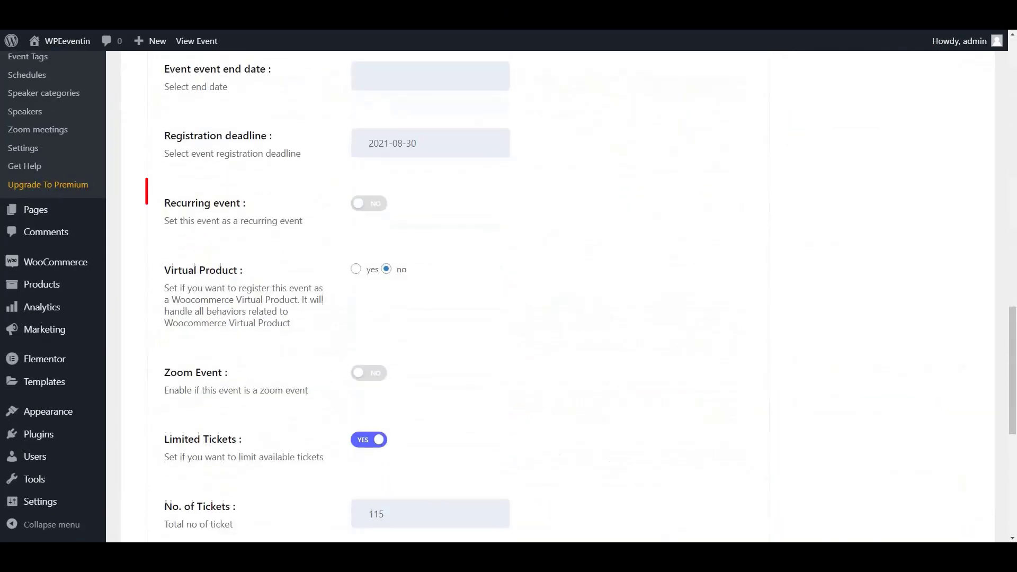
pyautogui.moveTo(164, 204); pyautogui.dragTo(246, 204)
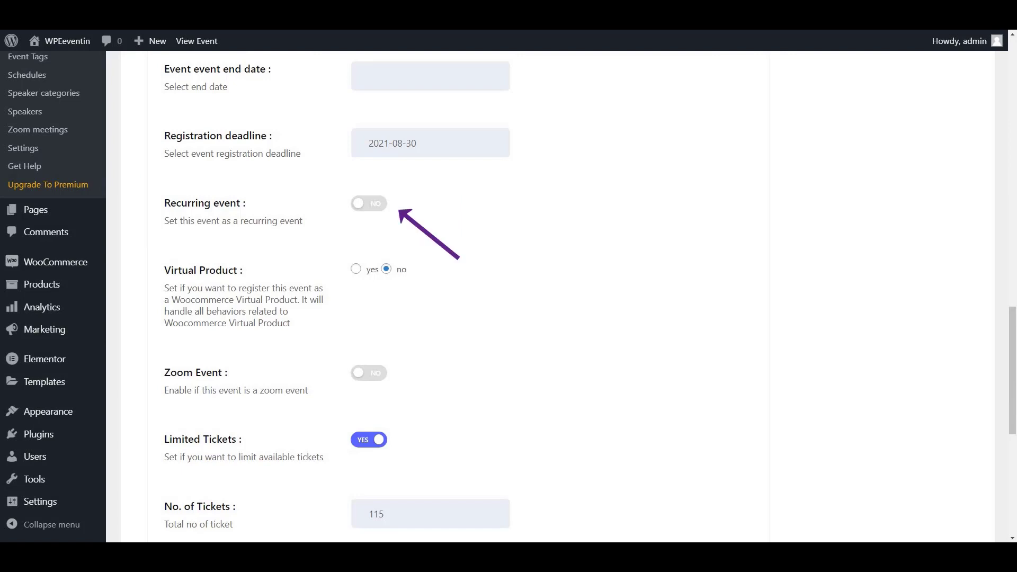
pyautogui.click(369, 204)
pyautogui.scroll(-1, 509, 297)
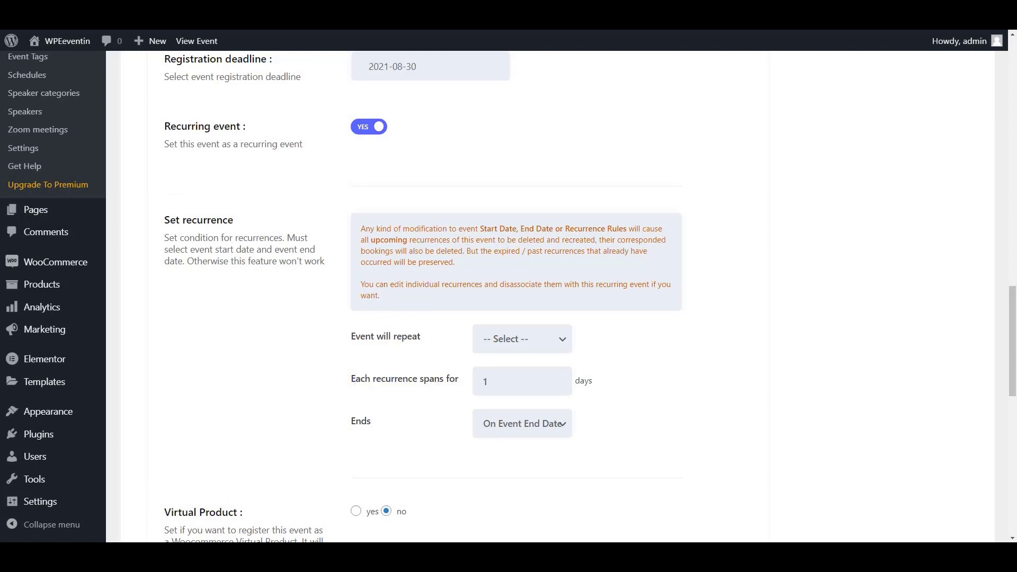
# Set the event start date to 2021-09-01 and the event end date to 2021-10-30
pyautogui.scroll(2, 509, 297)
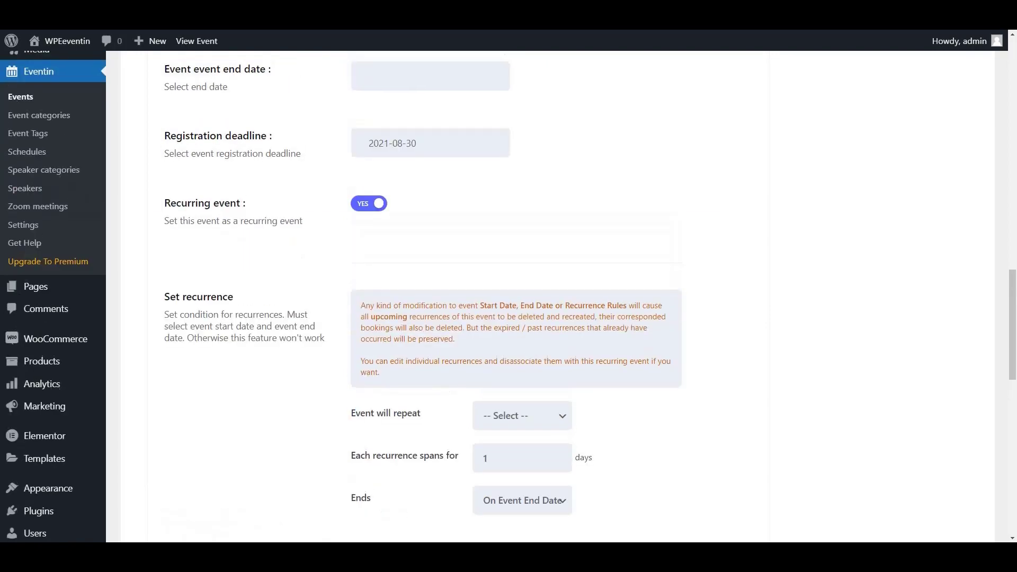
pyautogui.scroll(2, 508, 297)
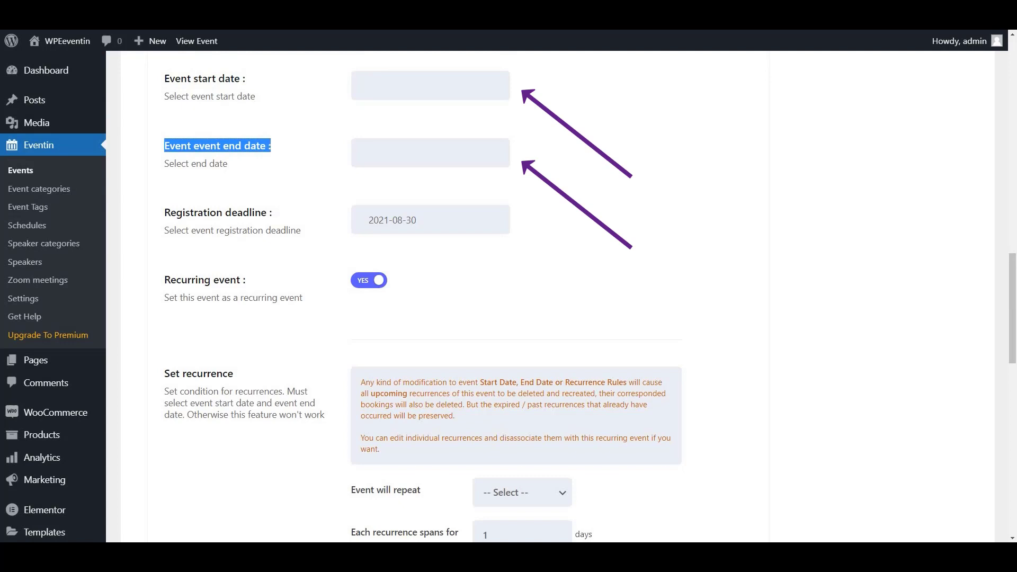
pyautogui.click(307, 149)
pyautogui.click(424, 86)
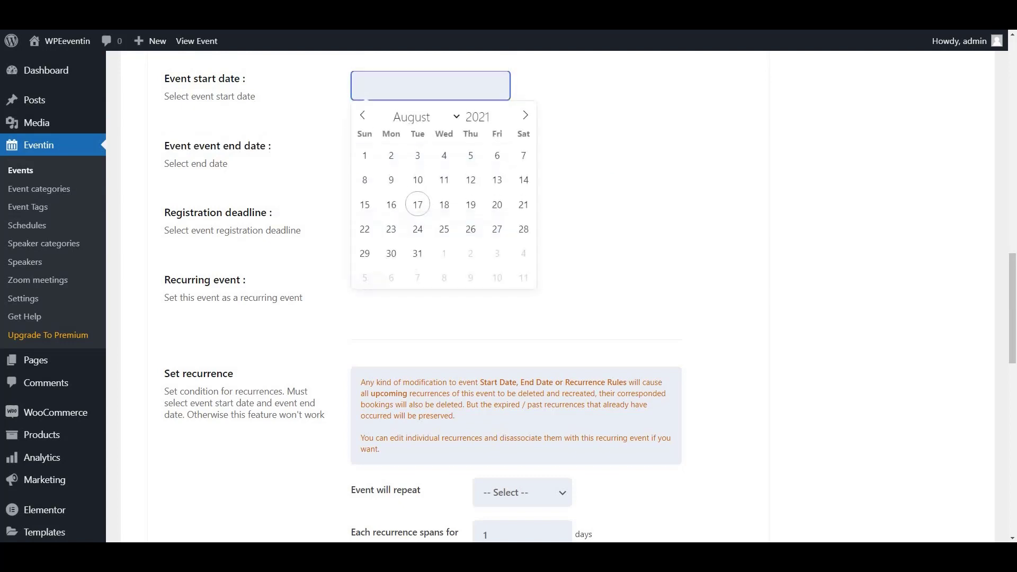
pyautogui.click(526, 115)
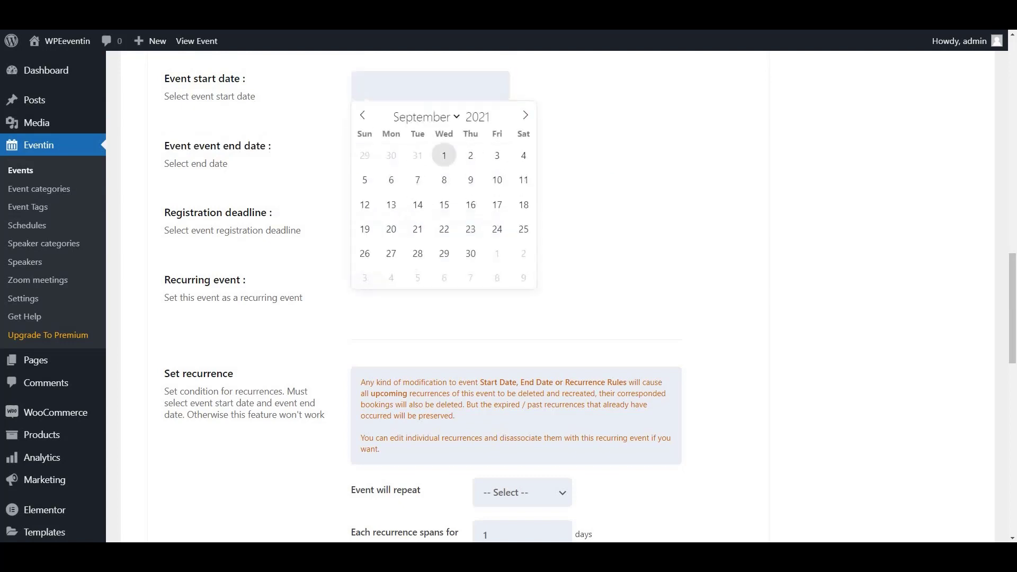
pyautogui.click(444, 155)
pyautogui.doubleClick(525, 182)
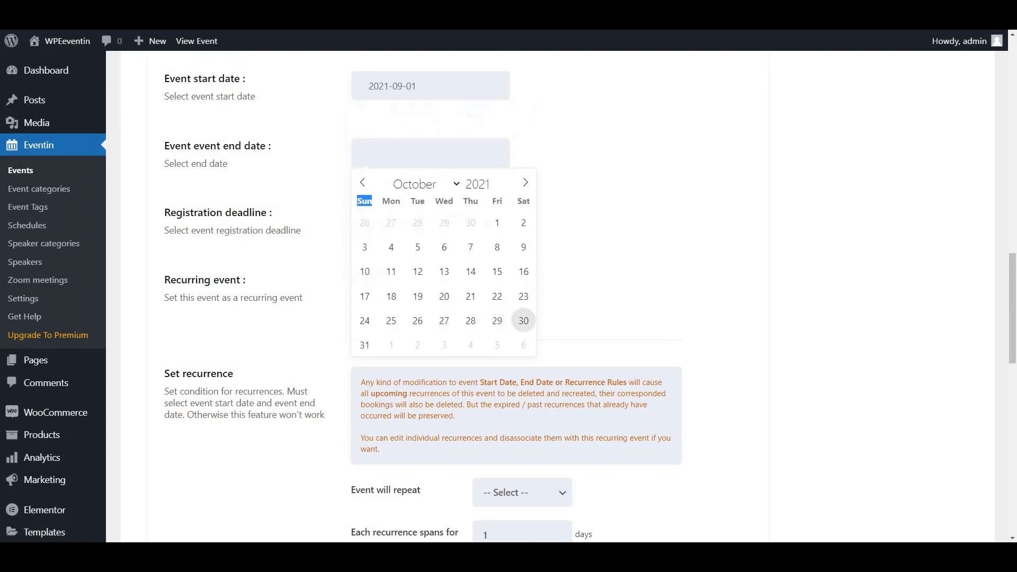
pyautogui.click(524, 320)
# Make the event repeat daily with a recurrence interval of 10 days, keeping each recurrence's span at 1 day
pyautogui.scroll(-2, 523, 320)
pyautogui.scroll(-3, 509, 296)
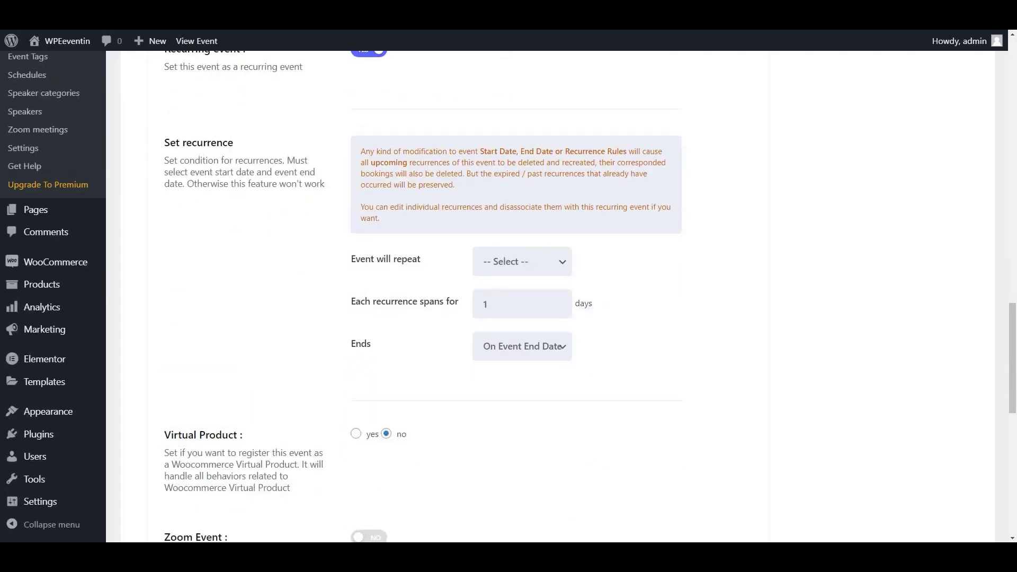
pyautogui.scroll(-1, 509, 297)
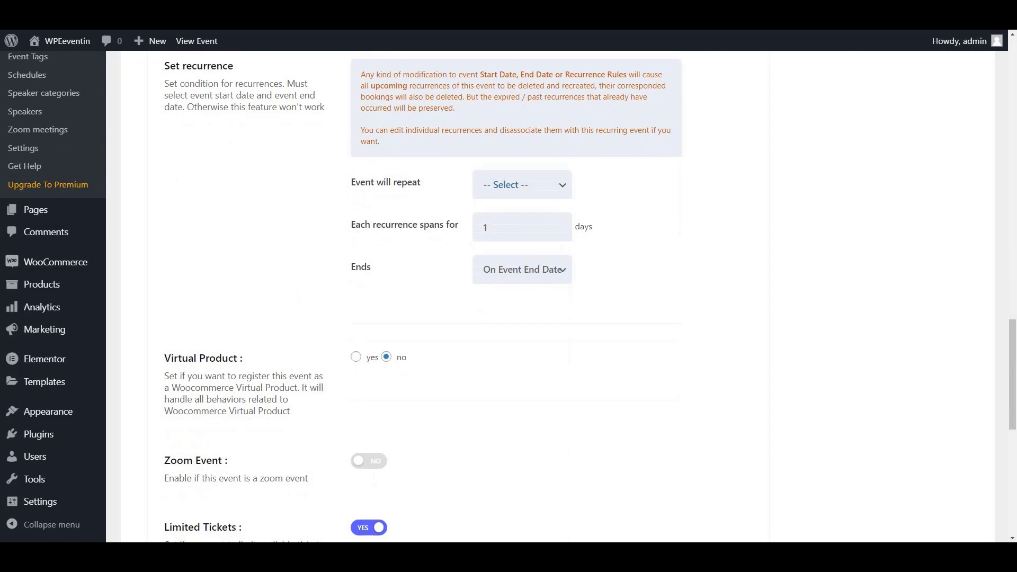
pyautogui.click(522, 184)
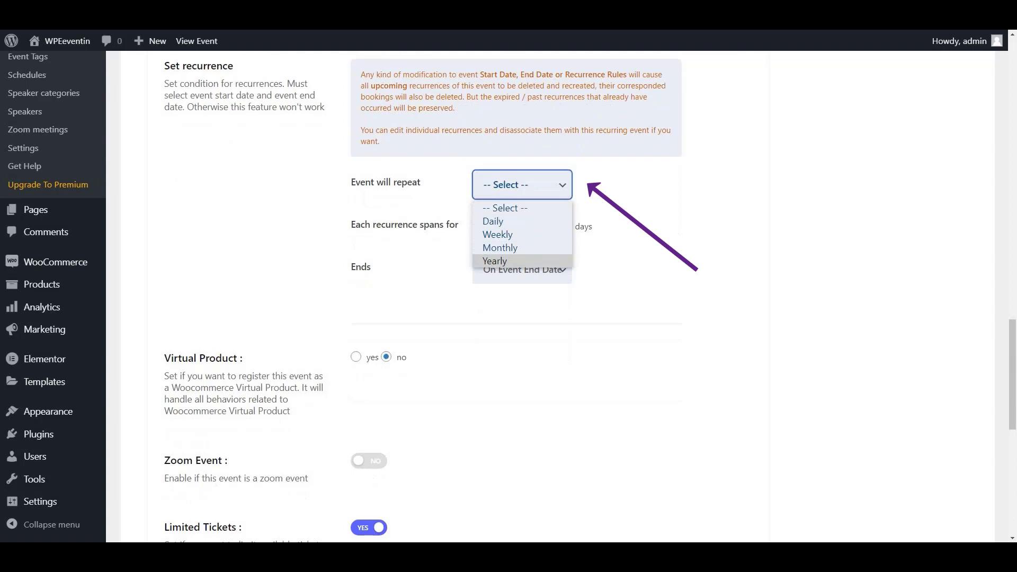
pyautogui.click(493, 222)
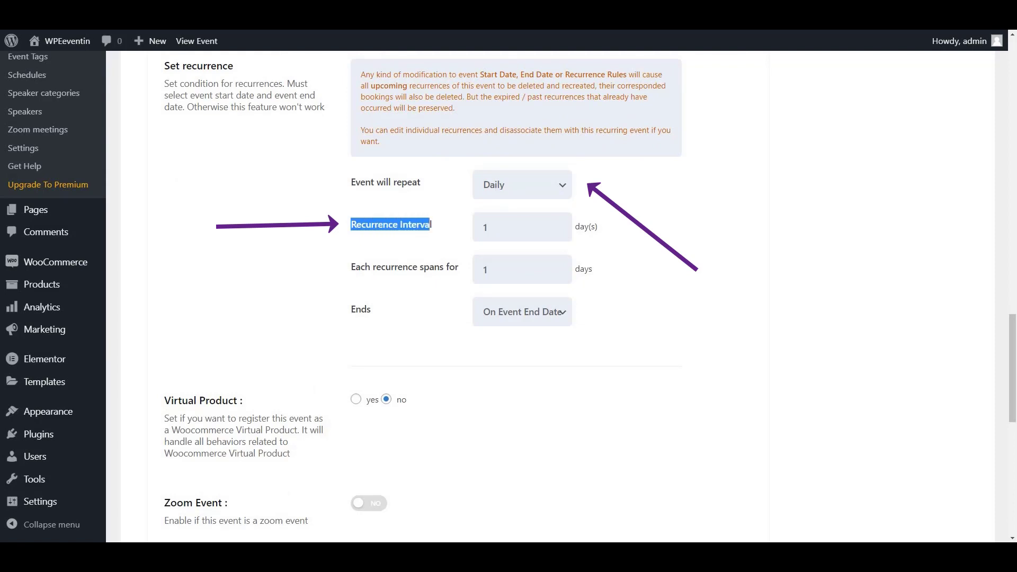
pyautogui.click(522, 227)
pyautogui.write('0')
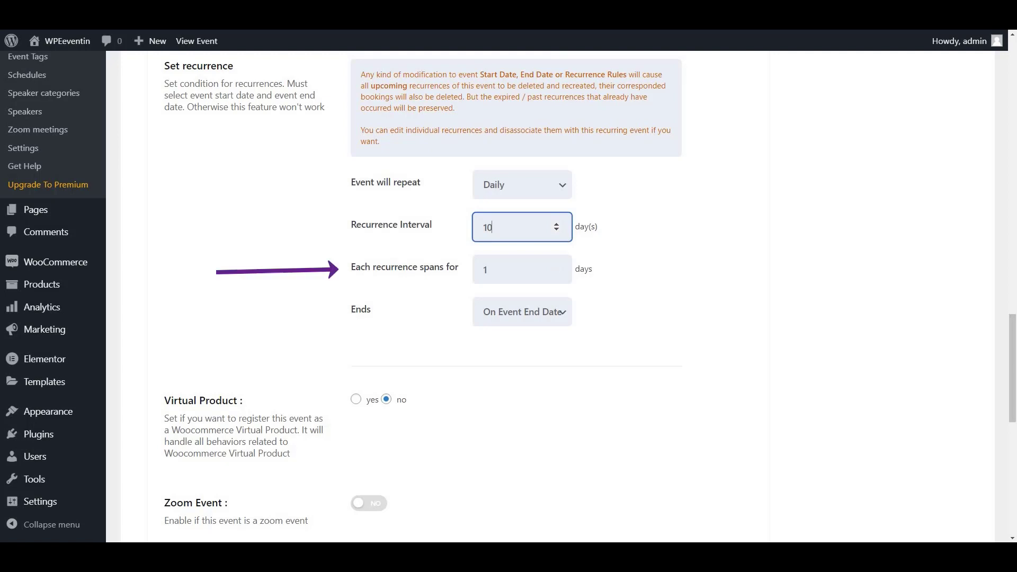
pyautogui.moveTo(373, 267); pyautogui.dragTo(449, 267)
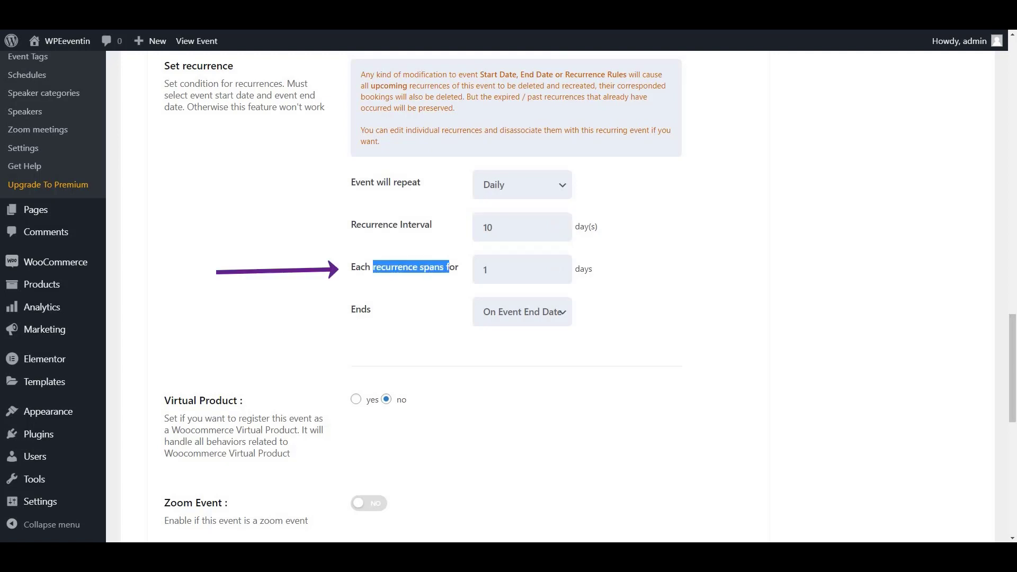
pyautogui.click(449, 267)
pyautogui.click(510, 270)
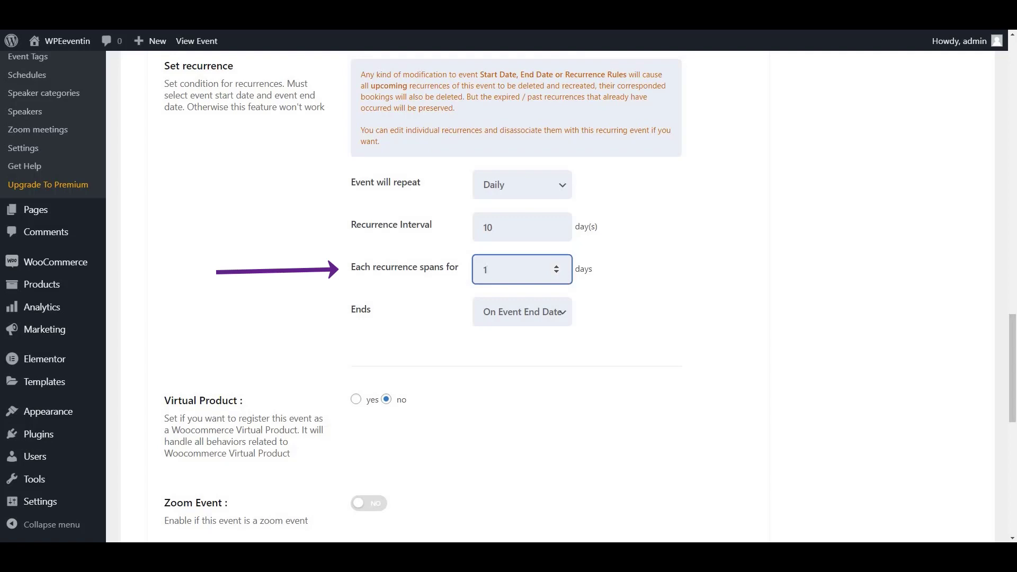
# Publish the iMedia Online Retail Summit event
pyautogui.scroll(-8, 516, 296)
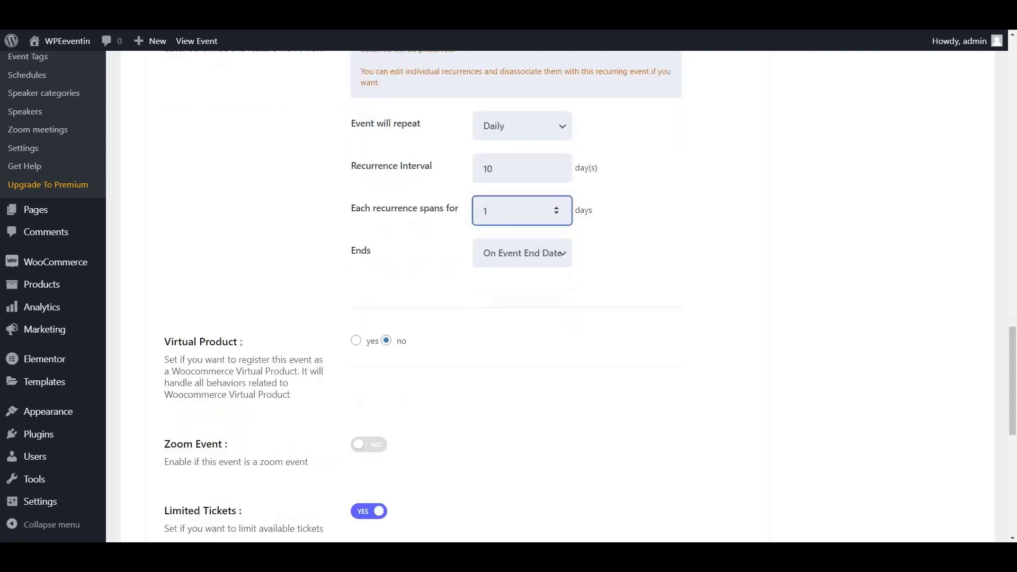
pyautogui.scroll(14, 516, 297)
pyautogui.scroll(10, 516, 296)
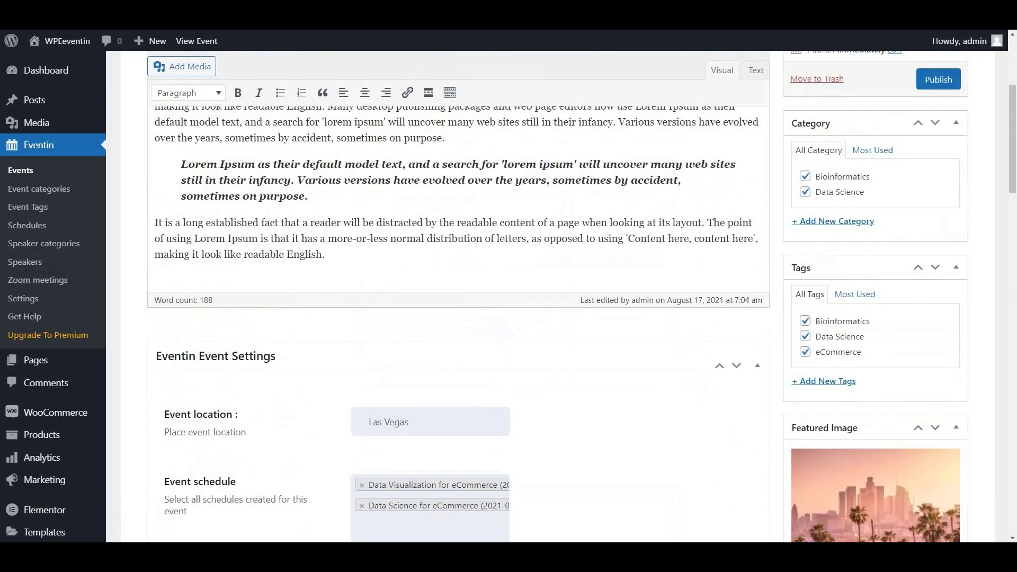
pyautogui.click(938, 79)
pyautogui.scroll(4, 558, 297)
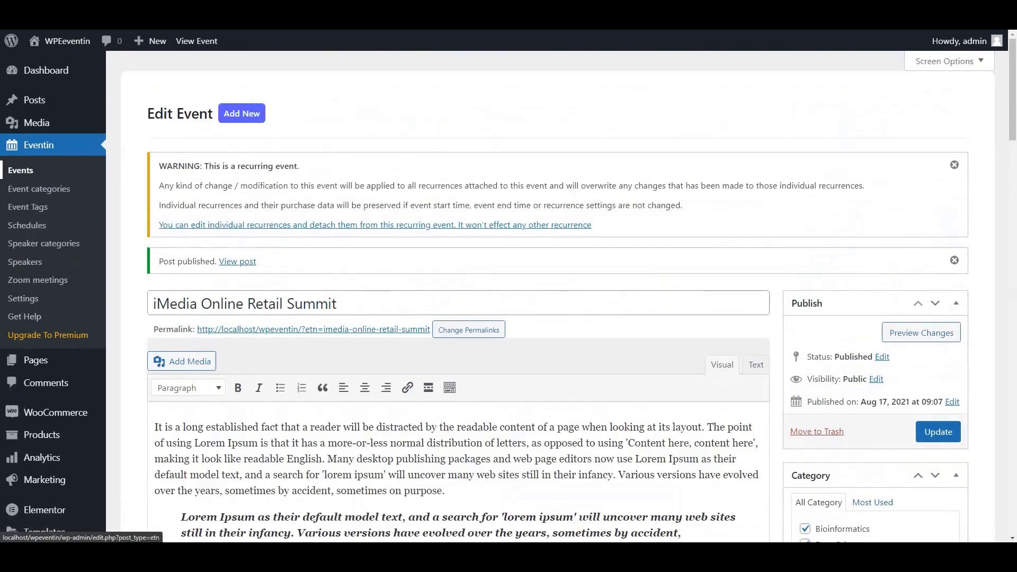
# Open the Eventin events list and look through the parent event and its recurrences
pyautogui.click(20, 171)
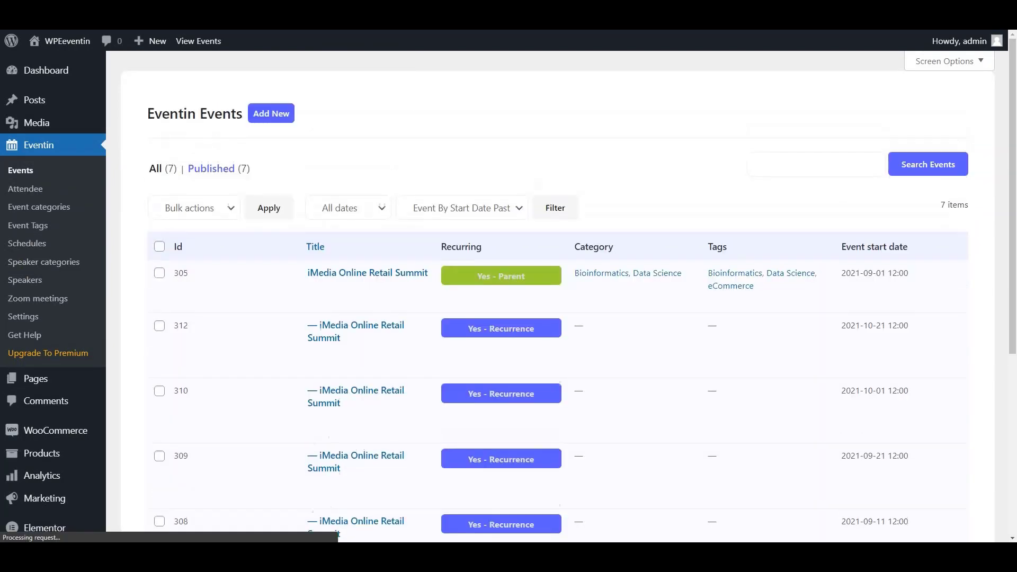
pyautogui.scroll(-7, 509, 297)
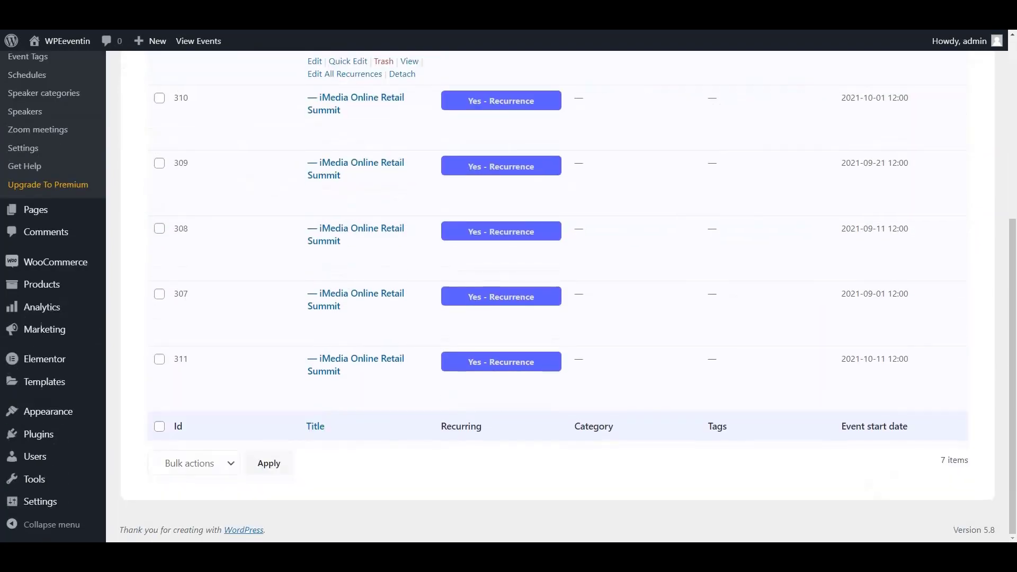
pyautogui.scroll(7, 509, 297)
pyautogui.scroll(-3, 509, 296)
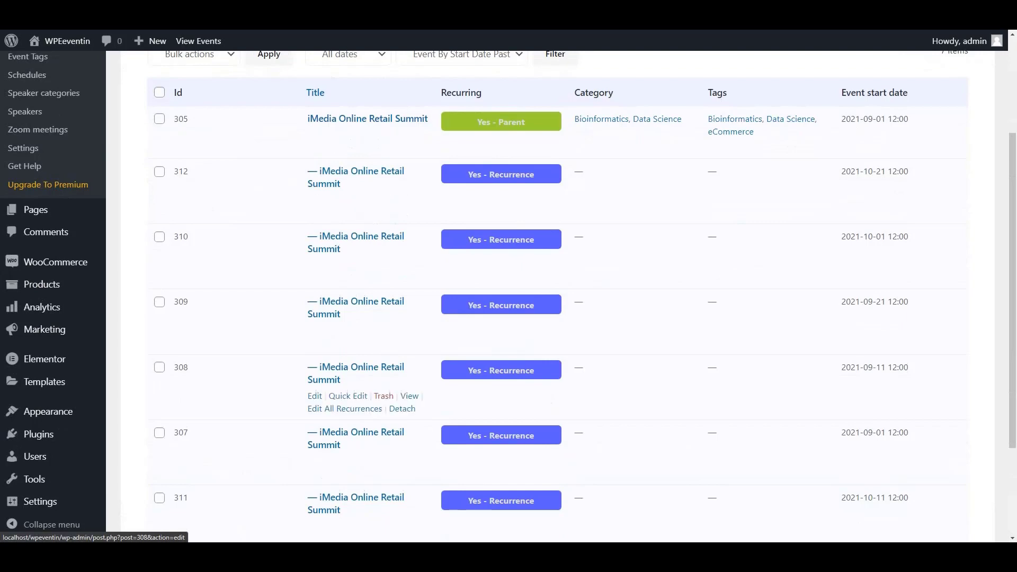
pyautogui.scroll(-3, 344, 318)
pyautogui.scroll(5, 344, 317)
pyautogui.scroll(1, 345, 297)
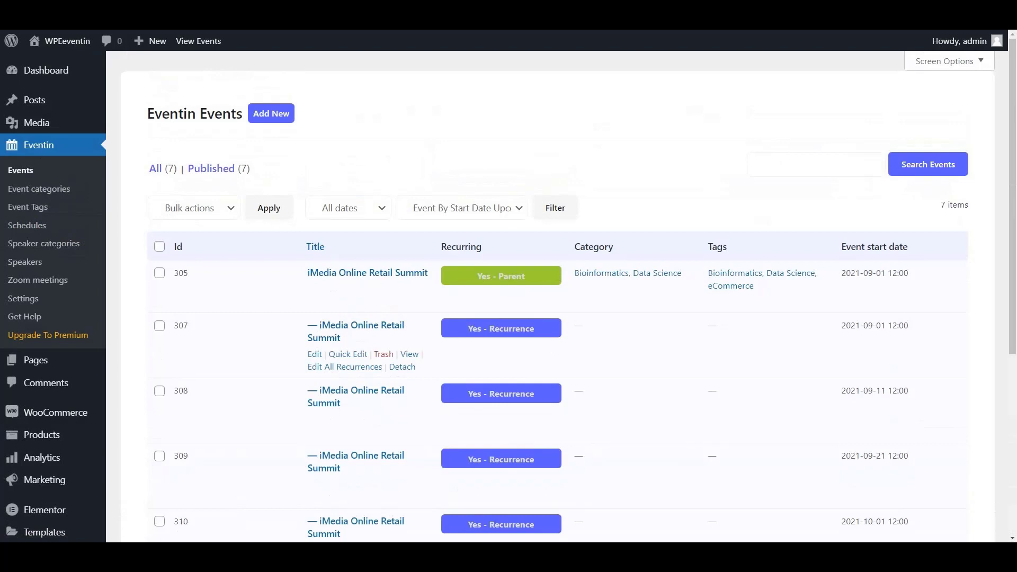
# Check the start dates of the individual iMedia Online Retail Summit recurrences in the events list
pyautogui.moveTo(888, 325); pyautogui.dragTo(869, 325)
pyautogui.click(869, 325)
pyautogui.moveTo(887, 390); pyautogui.dragTo(864, 382)
pyautogui.scroll(-1, 864, 391)
pyautogui.click(865, 382)
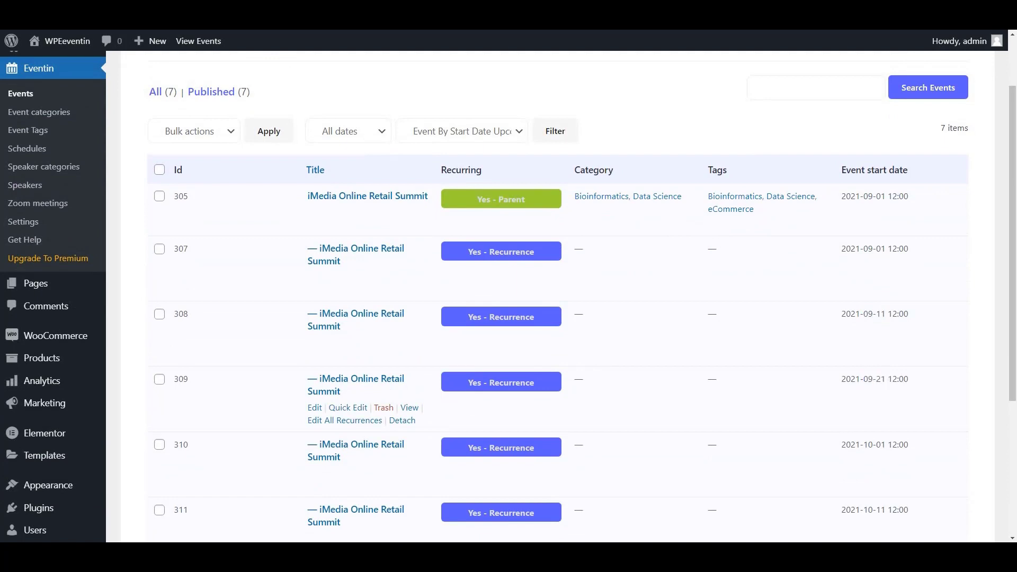
pyautogui.scroll(1, 876, 379)
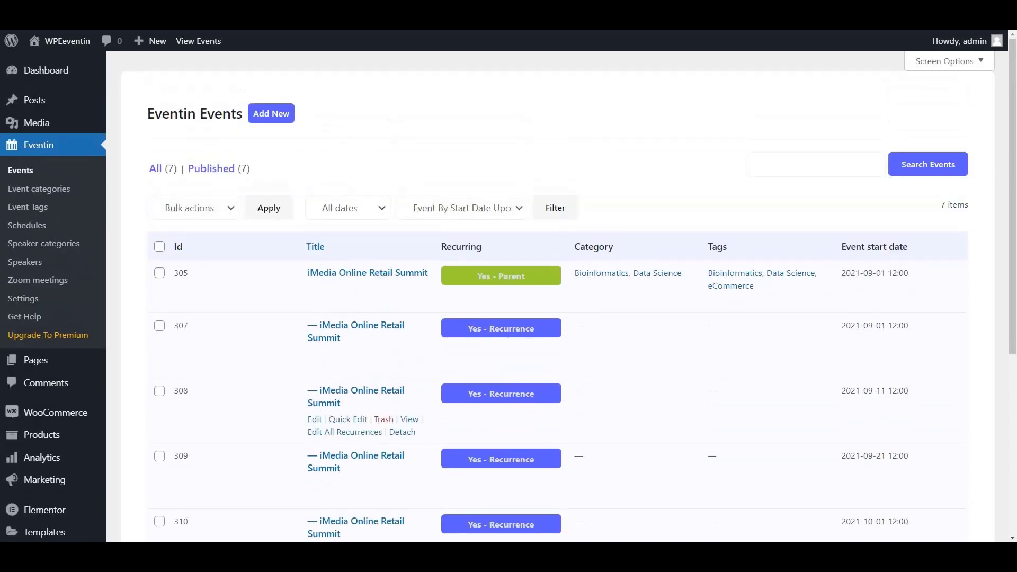
pyautogui.moveTo(367, 273)
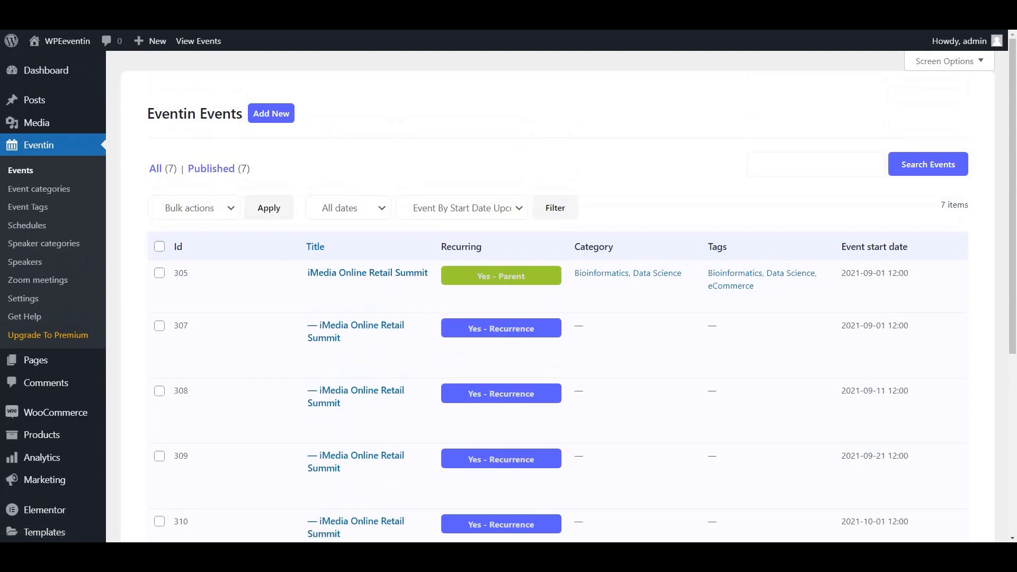
# Return to the parent event's edit page and review its recurring event warning and recurrence settings
pyautogui.hotkey('ctrl', 'shift', 'Tab')
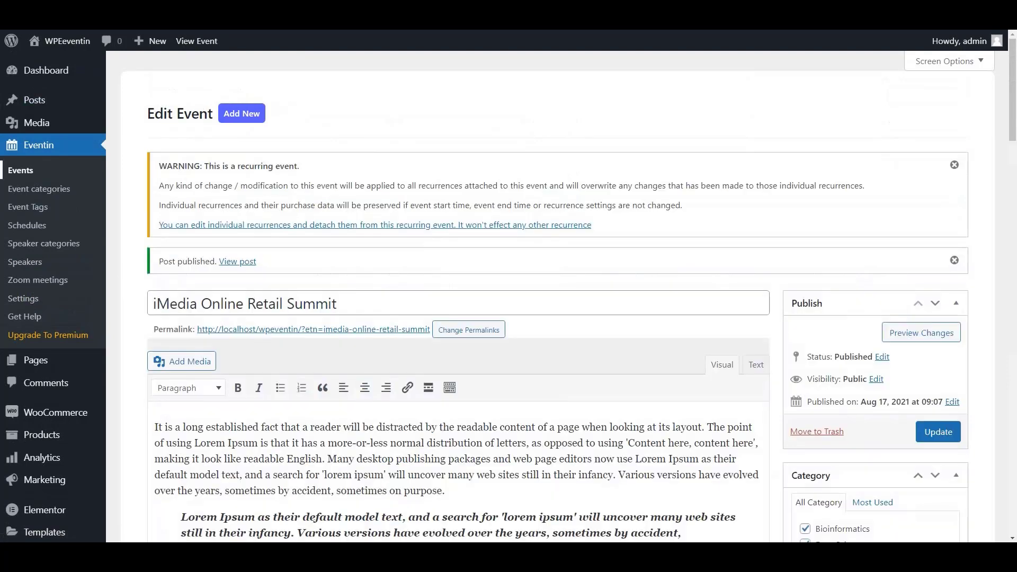
pyautogui.moveTo(159, 166); pyautogui.dragTo(299, 166)
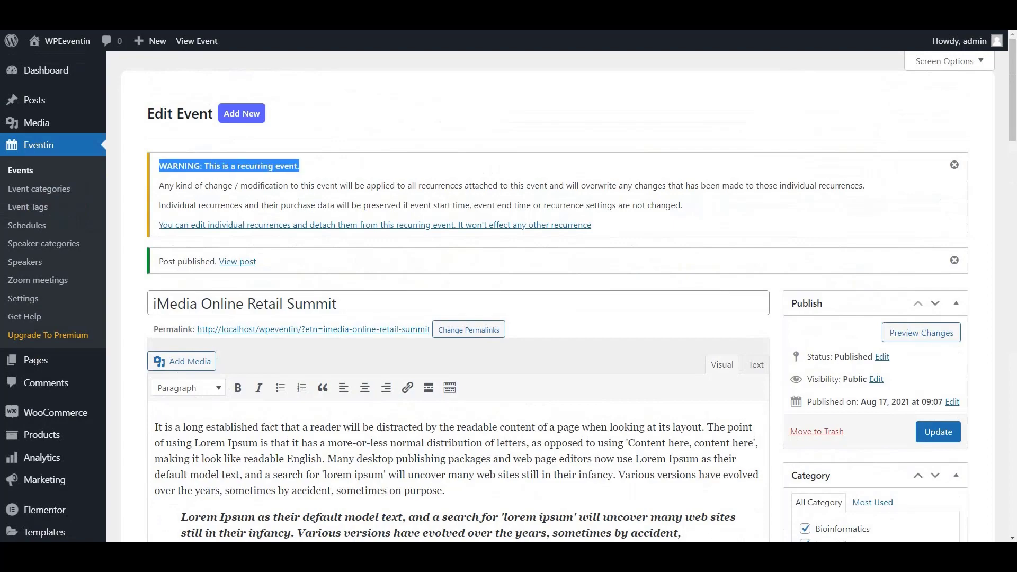
pyautogui.scroll(-3, 508, 297)
pyautogui.scroll(-5, 508, 296)
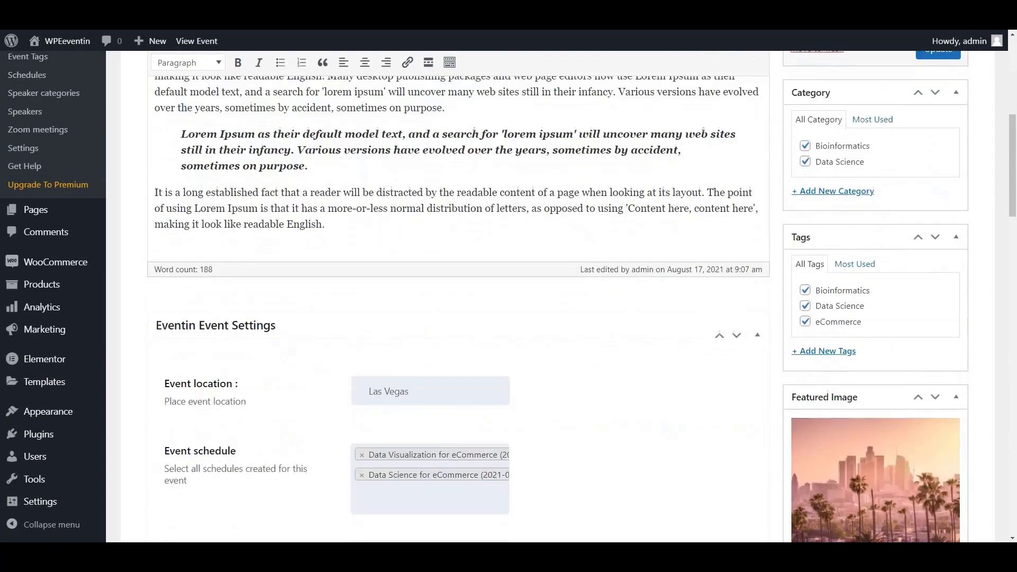
pyautogui.scroll(-15, 509, 297)
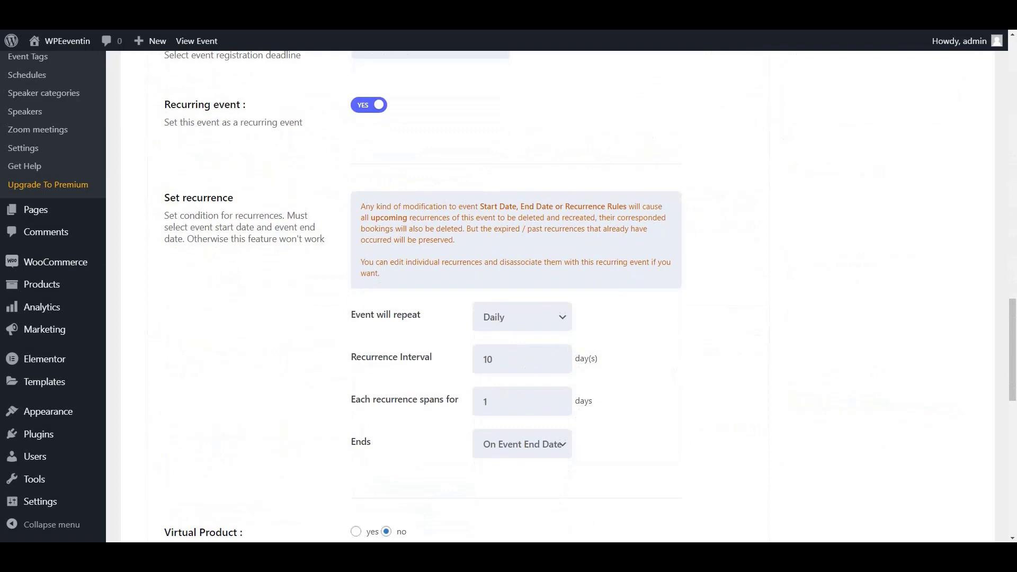
# Set the event to repeat weekly on Sunday, Tuesday and Thursday
pyautogui.scroll(-1, 509, 296)
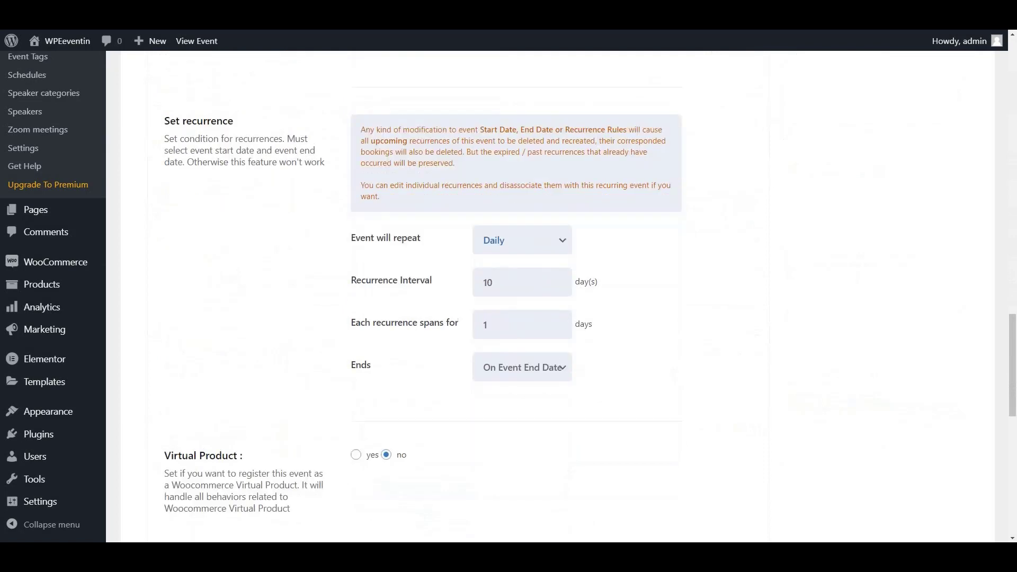
pyautogui.click(522, 241)
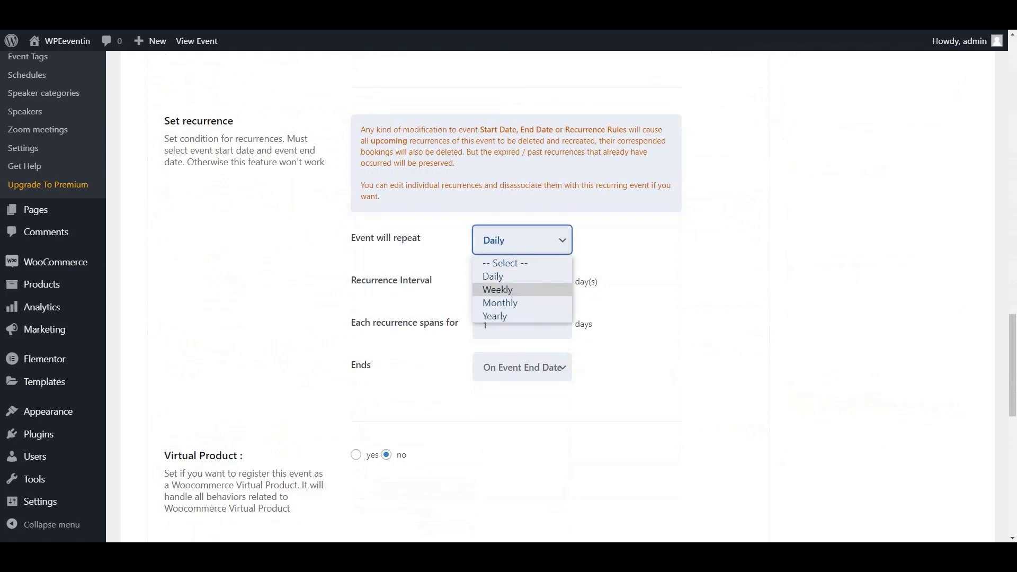
pyautogui.press('Return')
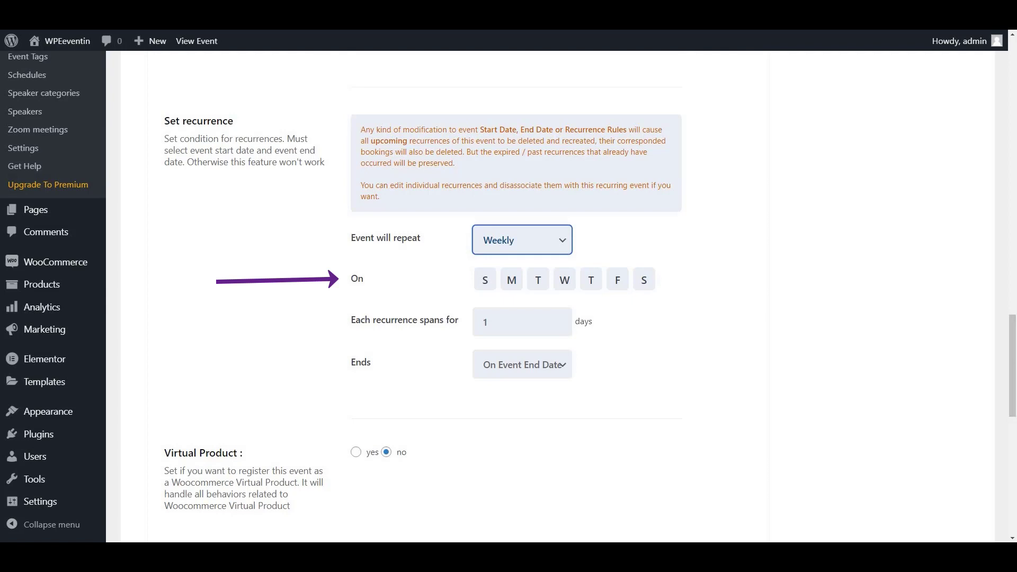
pyautogui.click(485, 280)
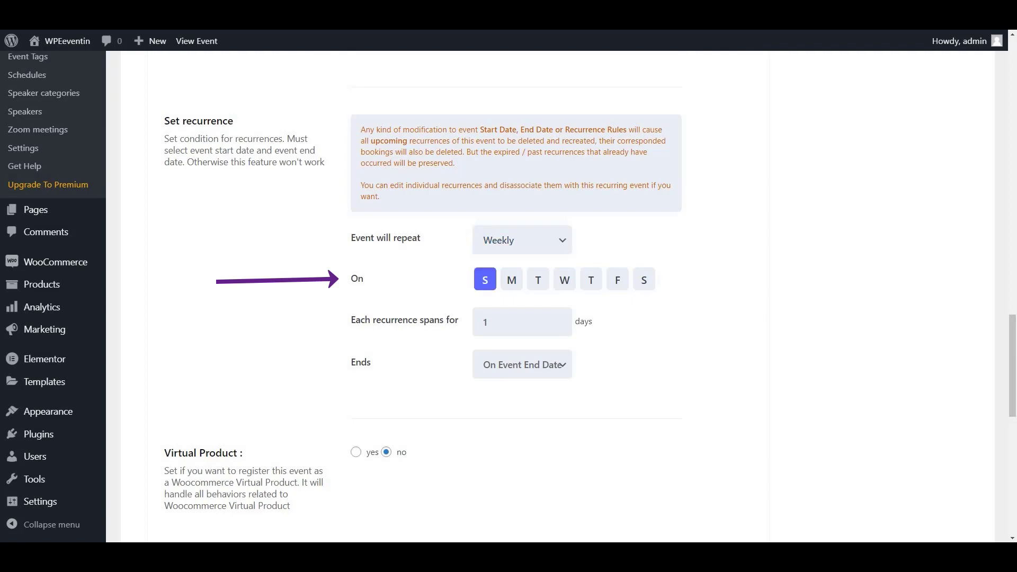
pyautogui.click(539, 280)
pyautogui.click(591, 280)
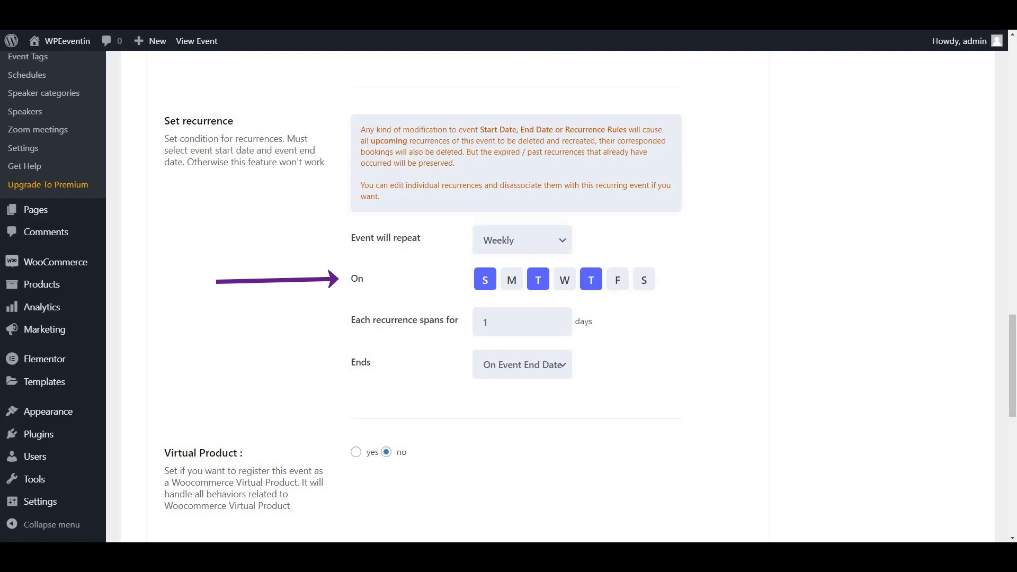
# Switch the event's repeat rule to Monthly and go to its day-of-month setting
pyautogui.click(521, 241)
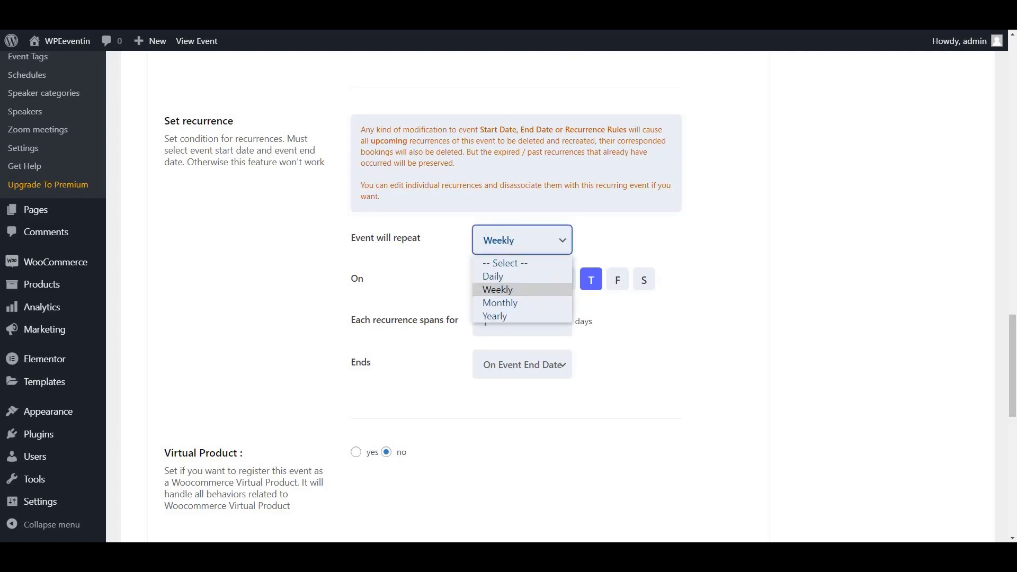
pyautogui.click(499, 302)
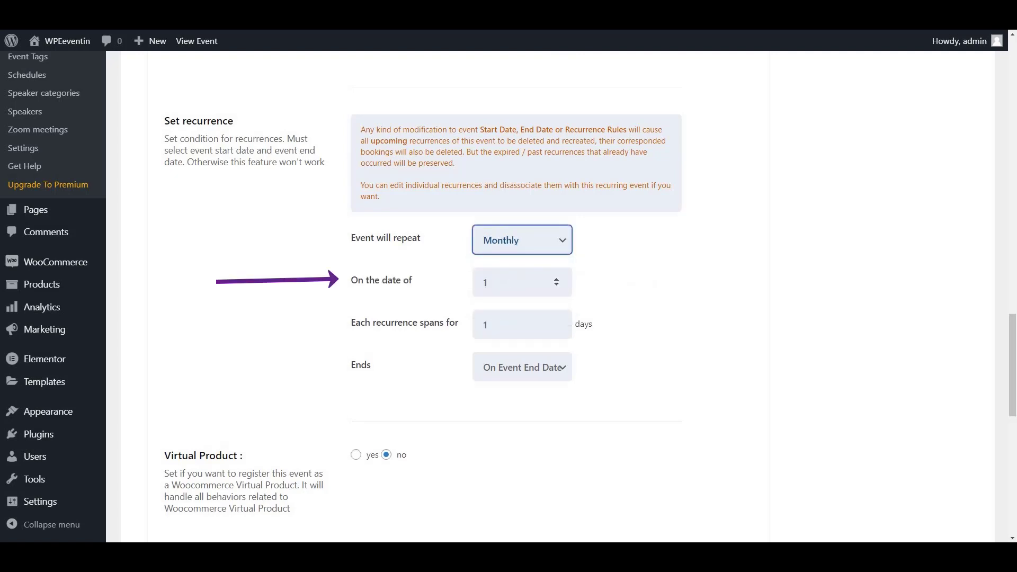
pyautogui.click(509, 282)
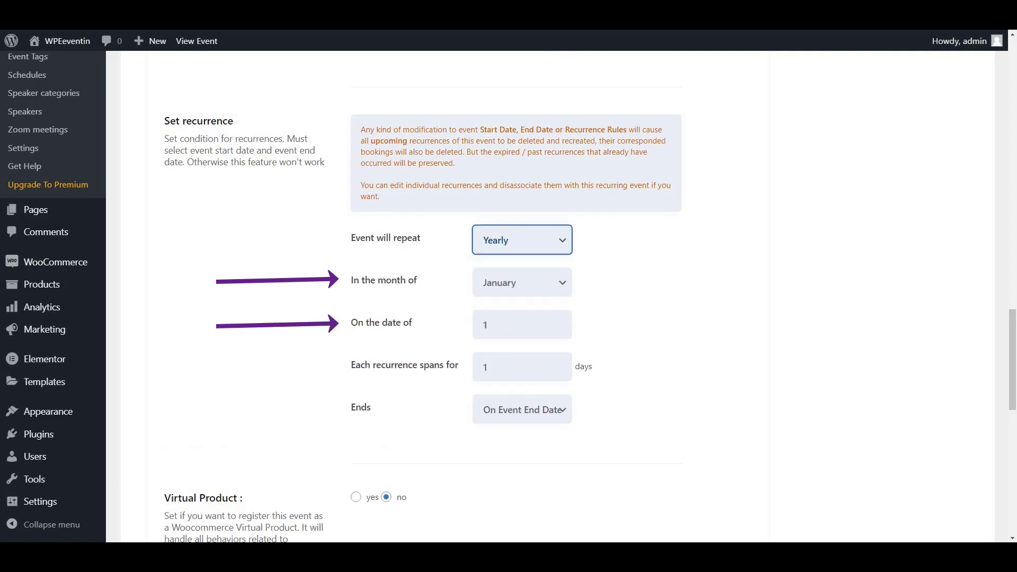
# Set the event to repeat yearly in the month of February on date 12
pyautogui.click(522, 240)
pyautogui.click(496, 316)
pyautogui.click(522, 283)
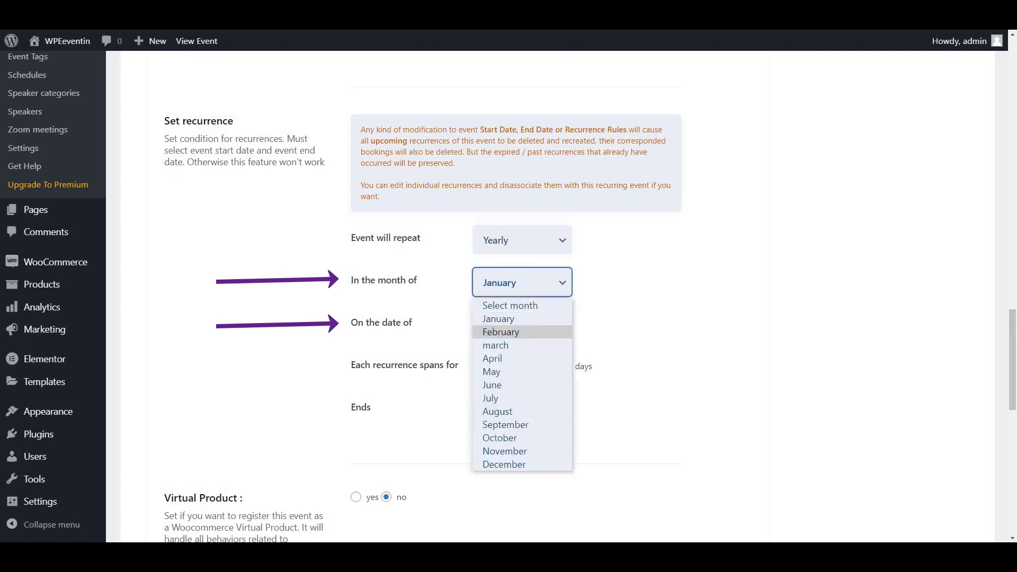
pyautogui.click(501, 332)
pyautogui.click(516, 325)
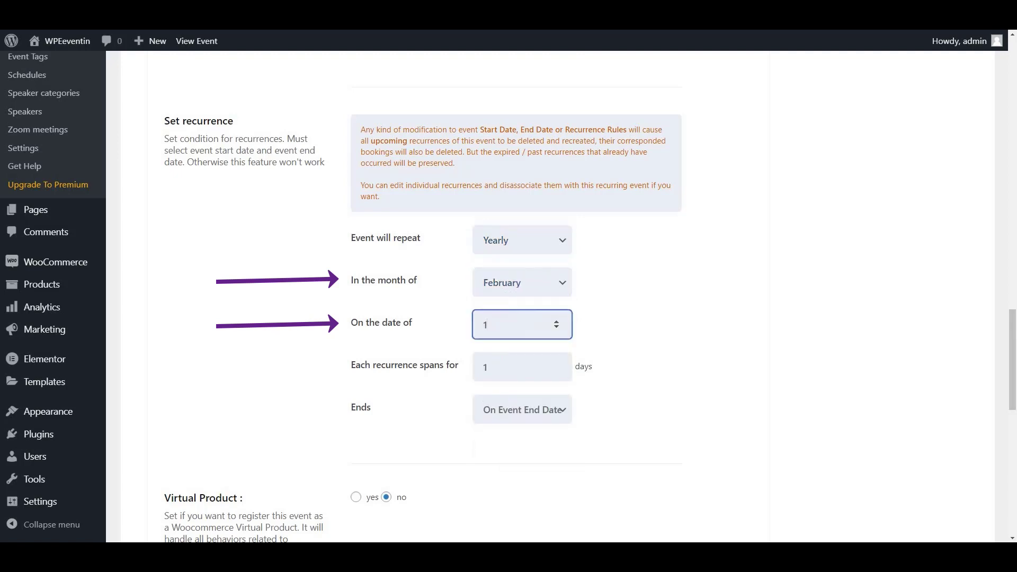
pyautogui.write('2')
pyautogui.click(631, 325)
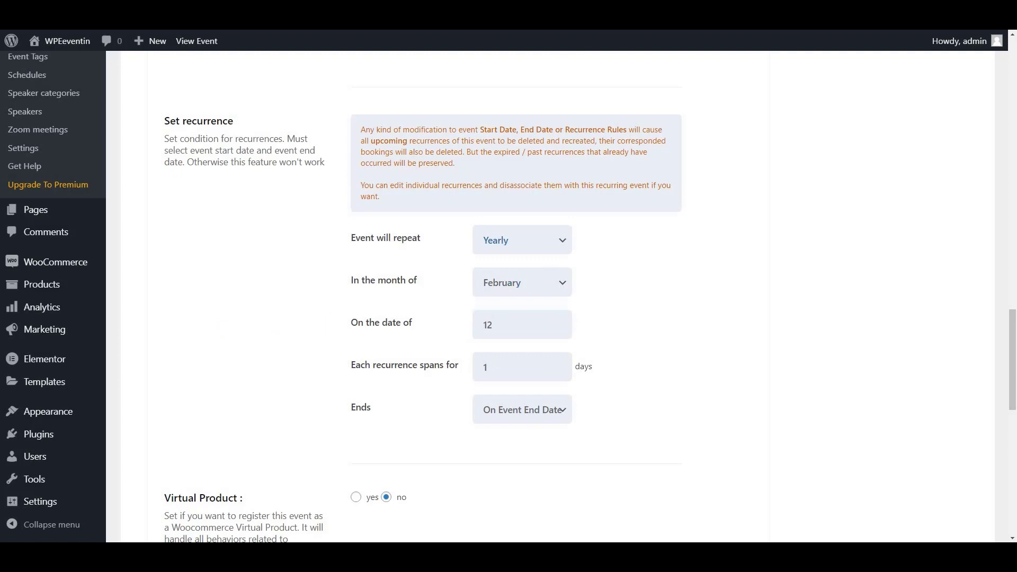
# Set the event to repeat daily with a recurrence interval of 5 days
pyautogui.scroll(15, 562, 297)
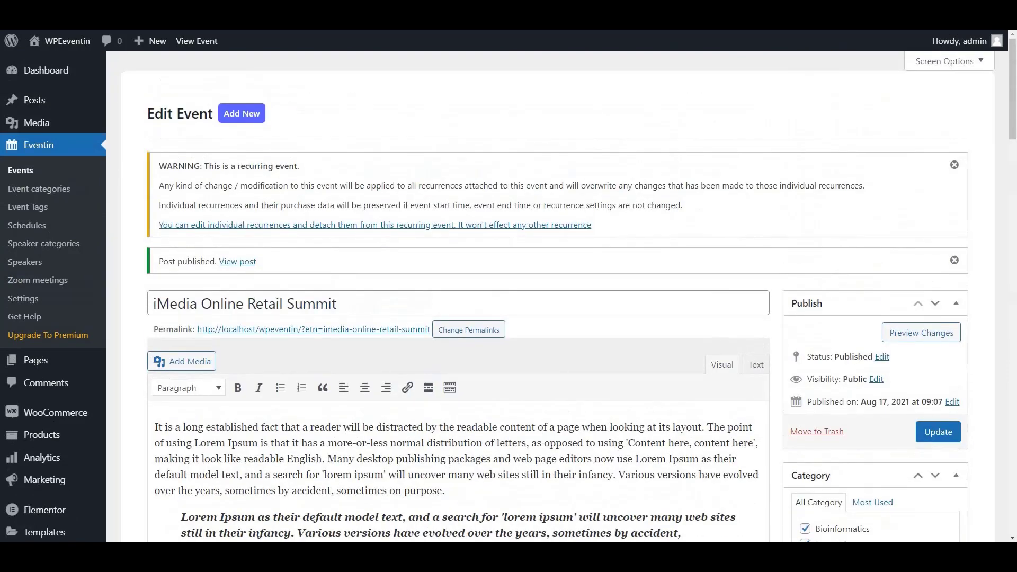
pyautogui.scroll(-15, 561, 297)
pyautogui.scroll(-5, 562, 297)
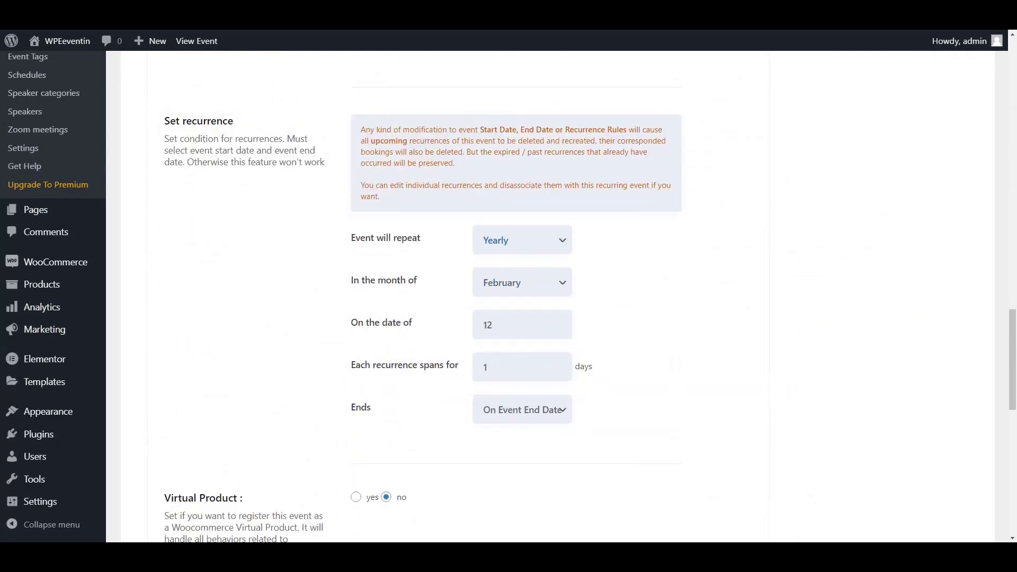
pyautogui.click(522, 240)
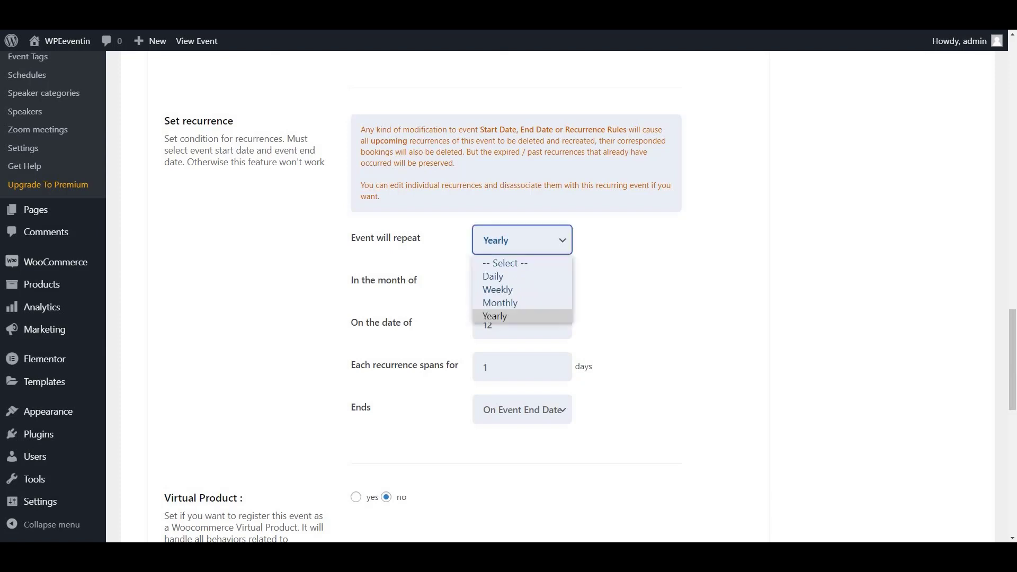
pyautogui.click(498, 276)
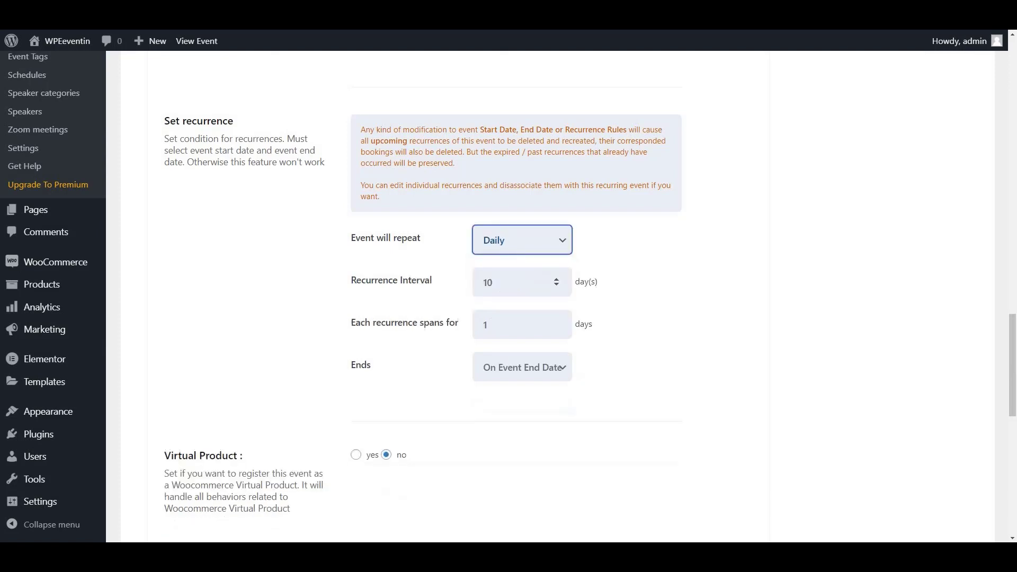
pyautogui.moveTo(497, 283); pyautogui.dragTo(482, 283)
pyautogui.write('5')
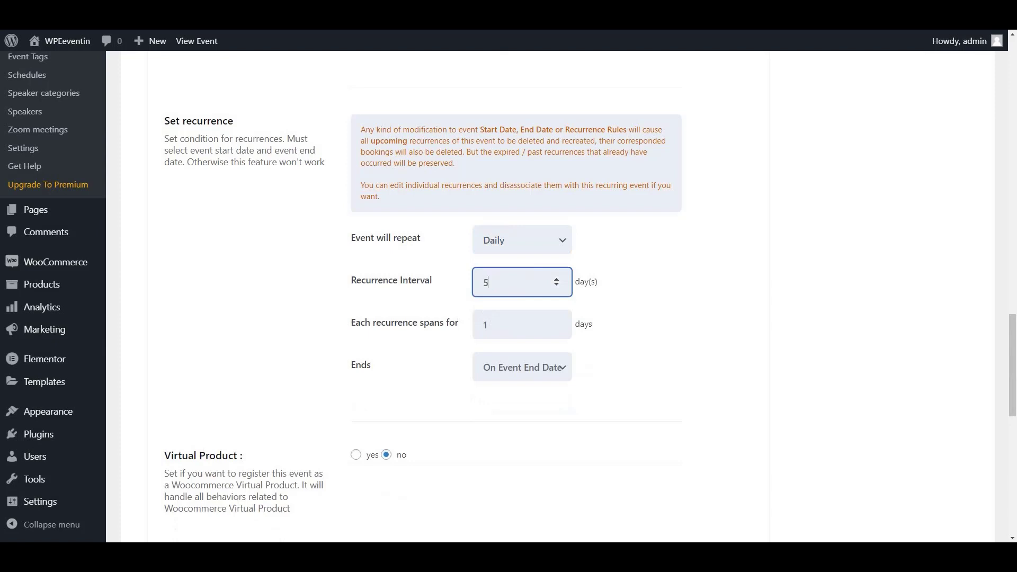
pyautogui.click(631, 297)
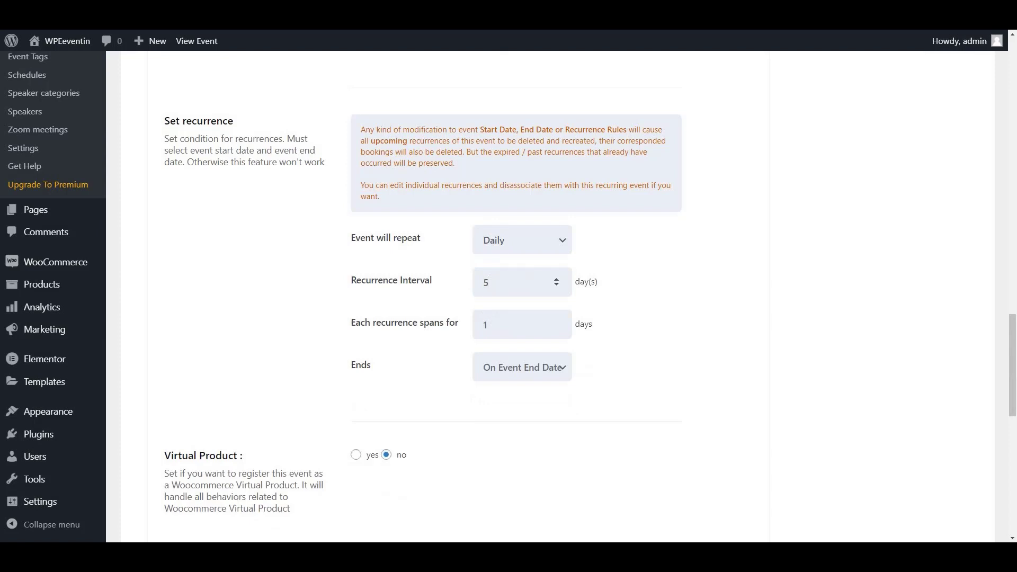
# Update the iMedia Online Retail Summit parent event to save its recurrence settings
pyautogui.click(499, 282)
pyautogui.scroll(-12, 508, 297)
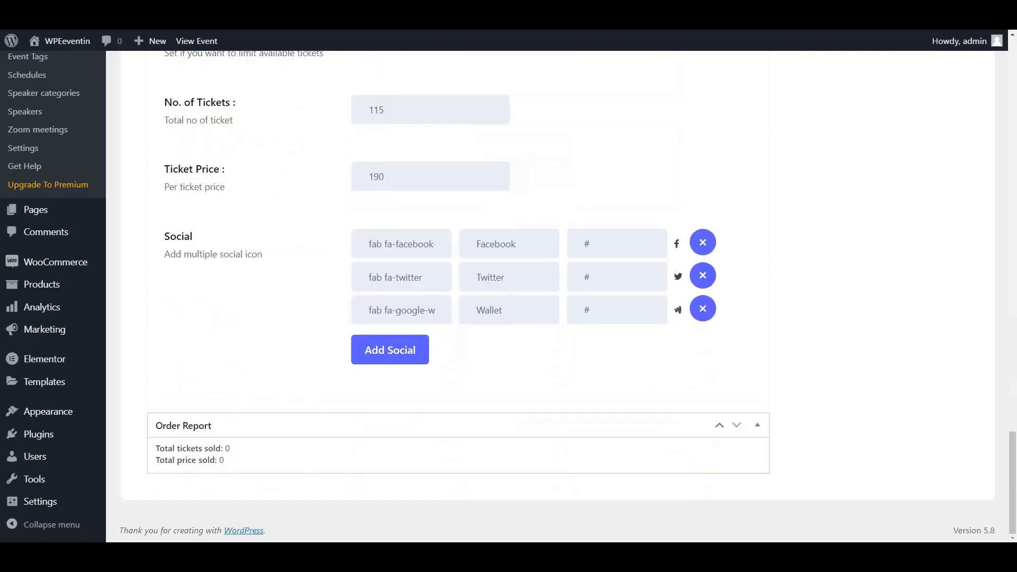
pyautogui.scroll(20, 508, 297)
pyautogui.scroll(7, 509, 296)
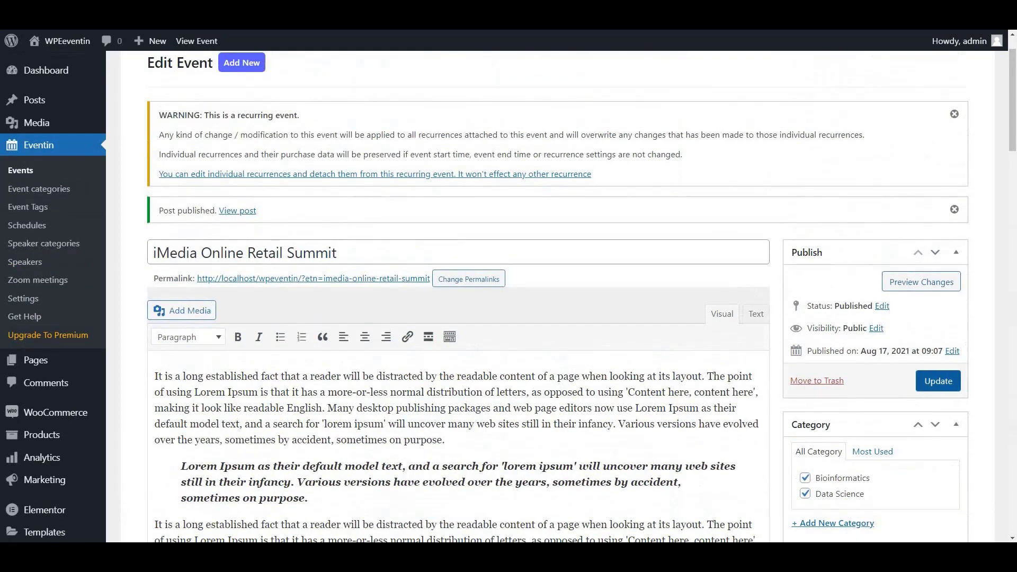
pyautogui.click(939, 381)
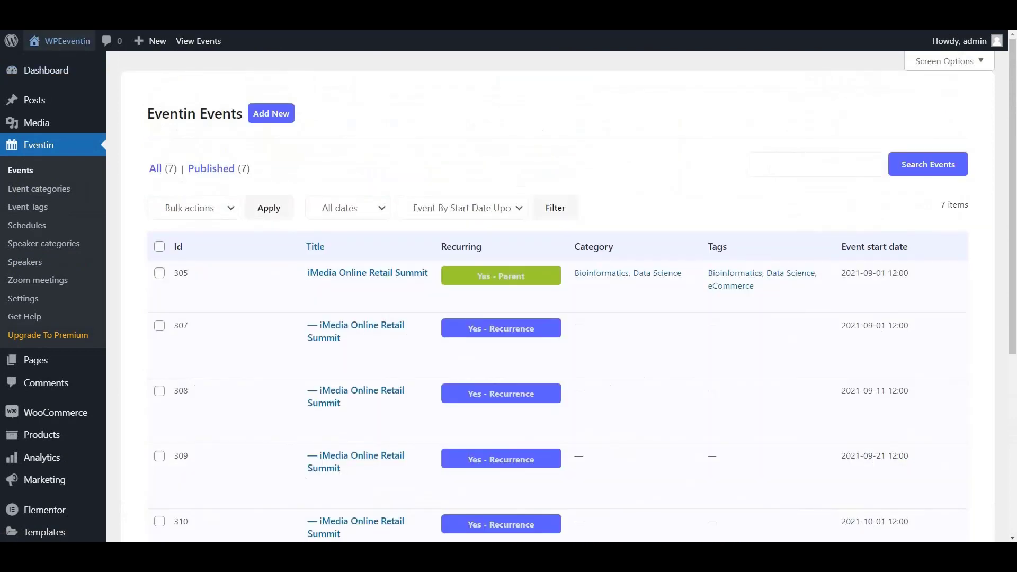
# Reload the Eventin events list and look through the start dates of the regenerated recurrences
pyautogui.press('F5')
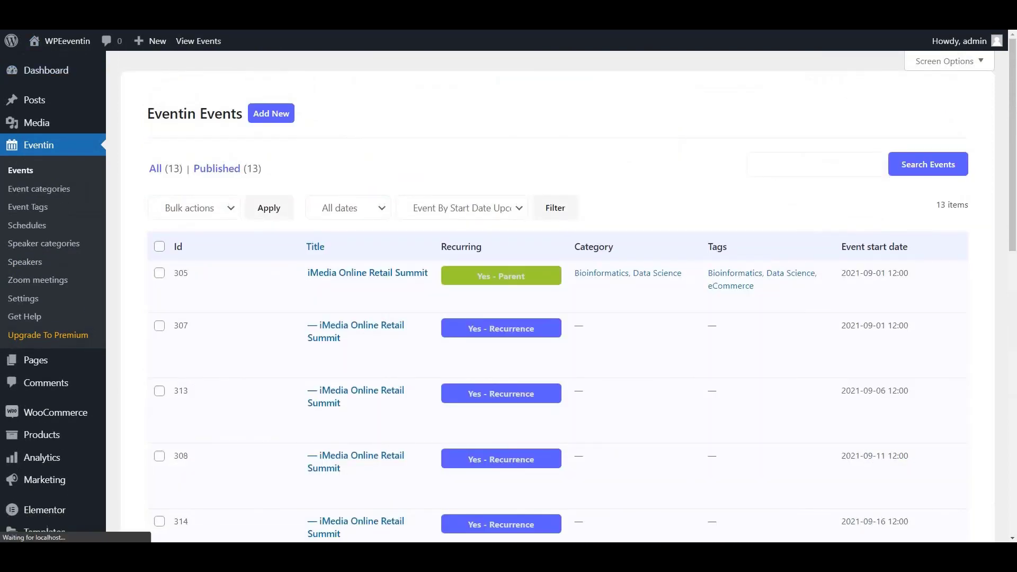
pyautogui.scroll(-7, 366, 438)
pyautogui.scroll(-5, 366, 438)
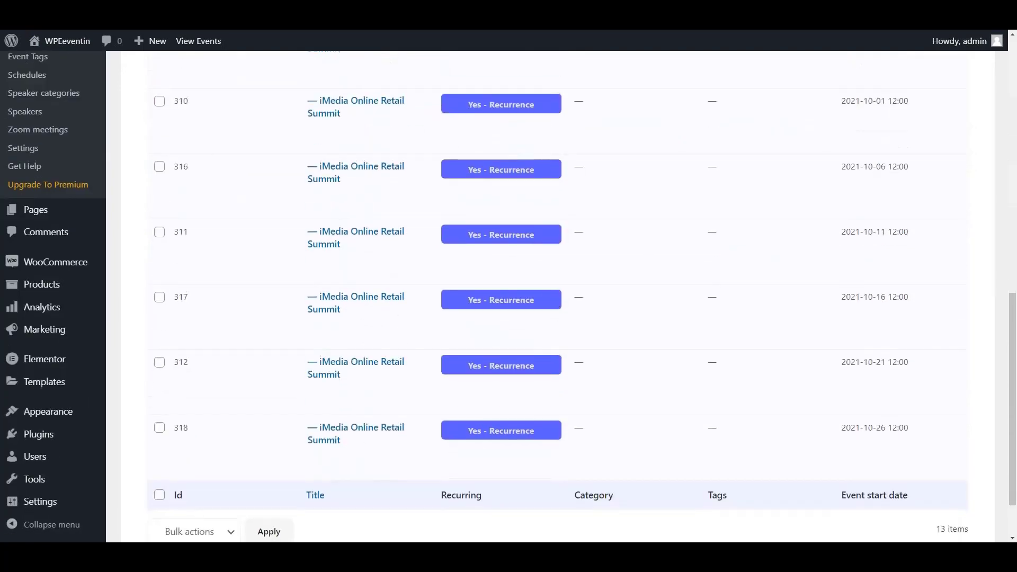
pyautogui.scroll(12, 366, 438)
pyautogui.scroll(-4, 365, 438)
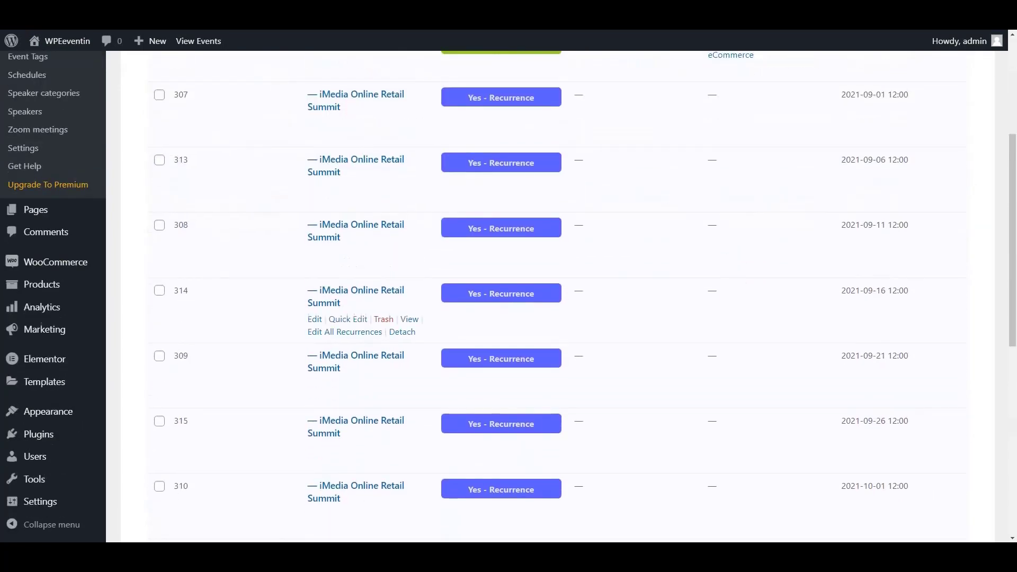
pyautogui.scroll(-3, 366, 366)
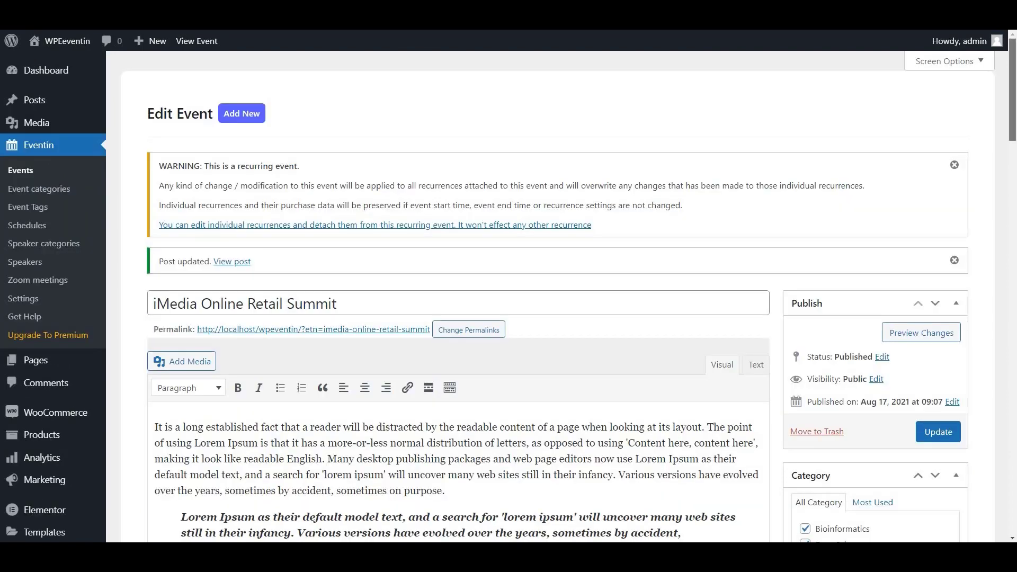
# Set the parent event's recurrence interval to 20 days and update the event
pyautogui.scroll(-15, 509, 296)
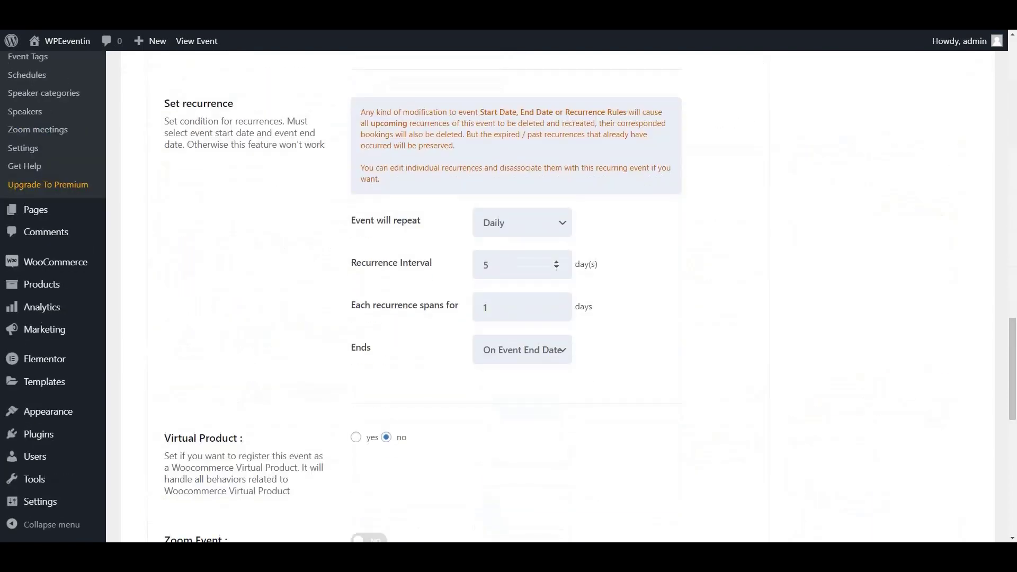
pyautogui.doubleClick(487, 265)
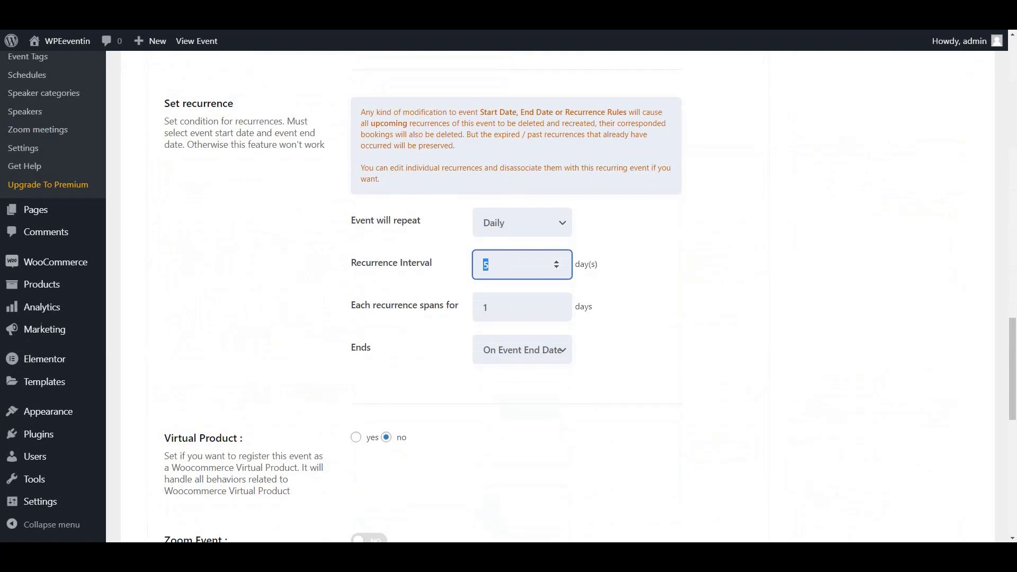
pyautogui.write('20')
pyautogui.press('Return')
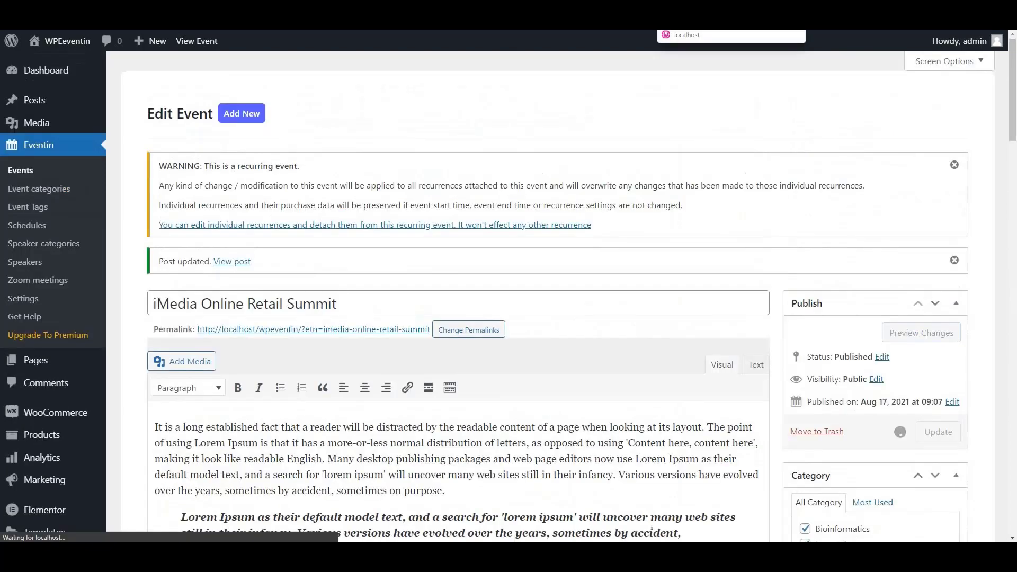
# Return to the events list, reload it and examine the parent event and its remaining recurrences
pyautogui.click(721, 4)
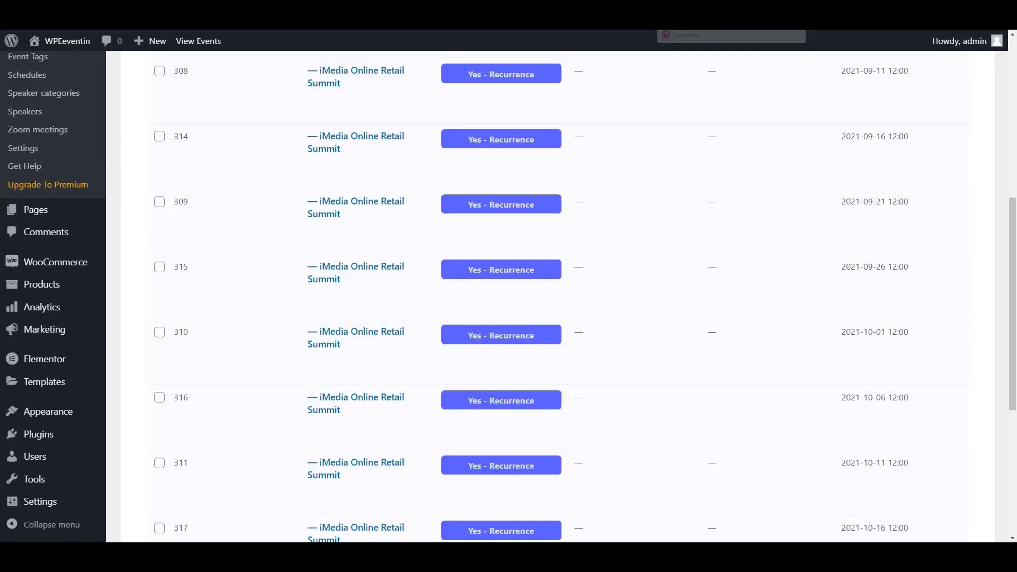
pyautogui.click(44, 19)
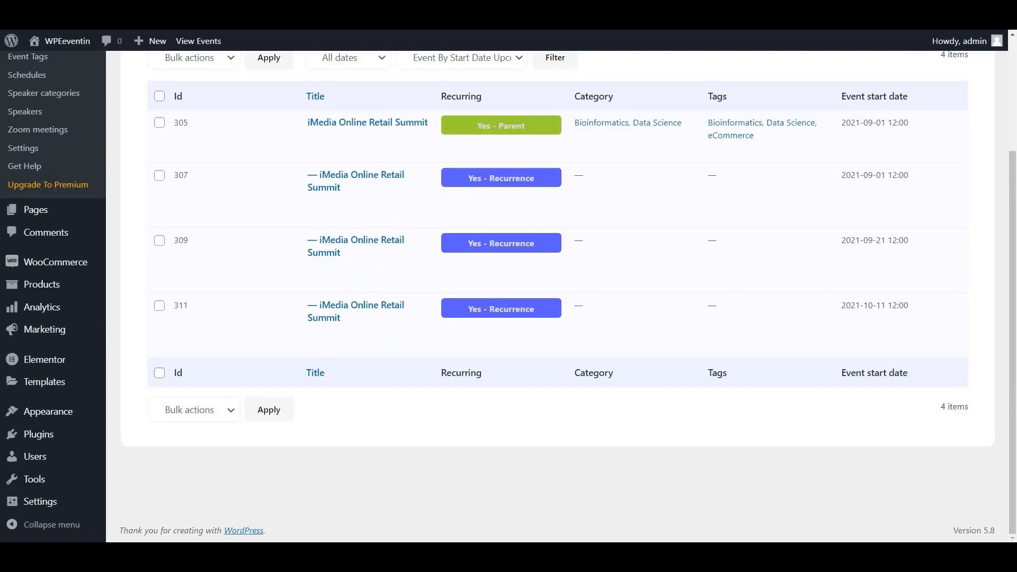
pyautogui.scroll(3, 556, 296)
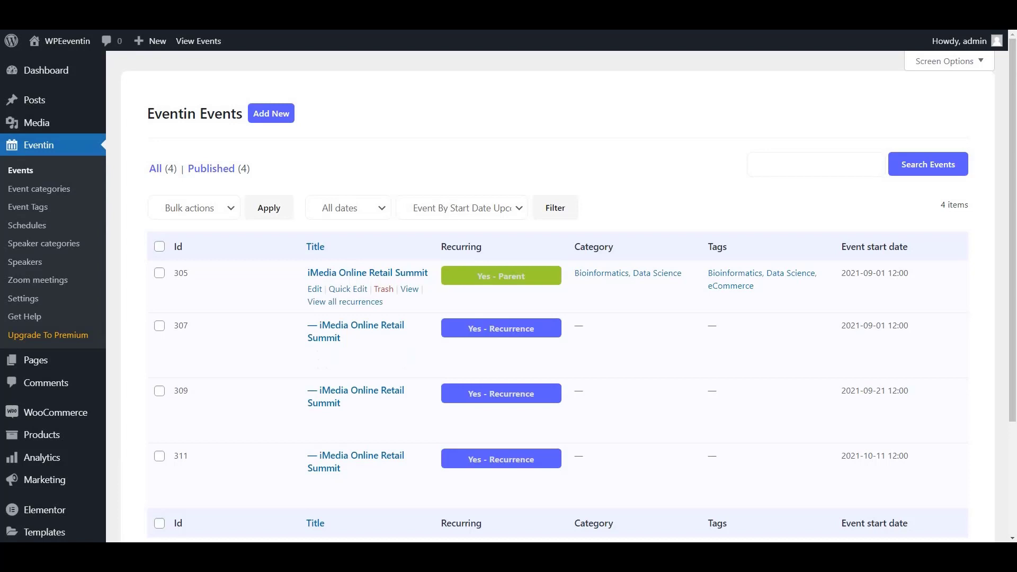
pyautogui.tripleClick(501, 276)
pyautogui.click(502, 276)
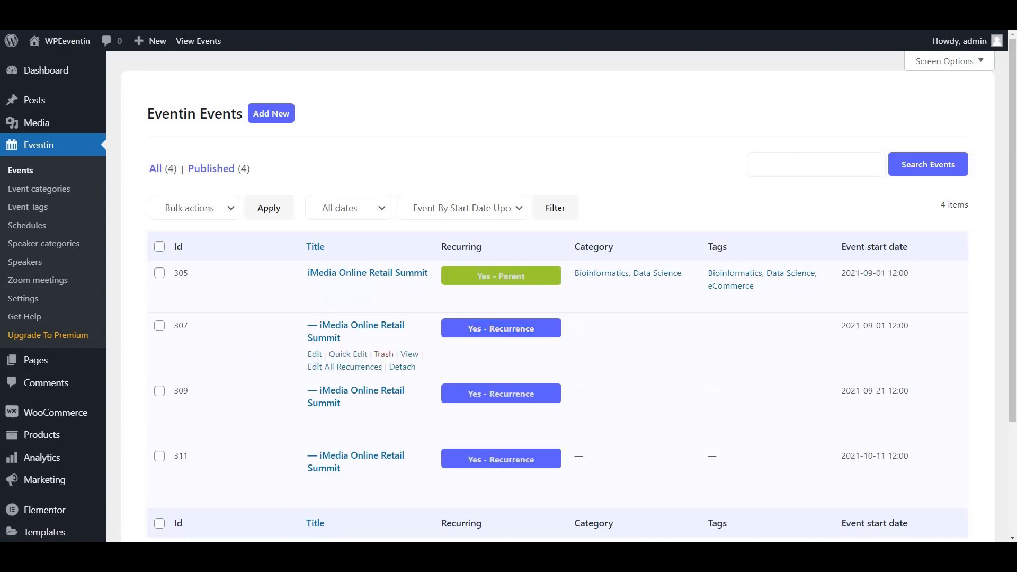
# Edit the 2021-09-01 recurrence of iMedia Online Retail Summit, setting the number of tickets to 220 and the ticket price to 250
pyautogui.click(315, 354)
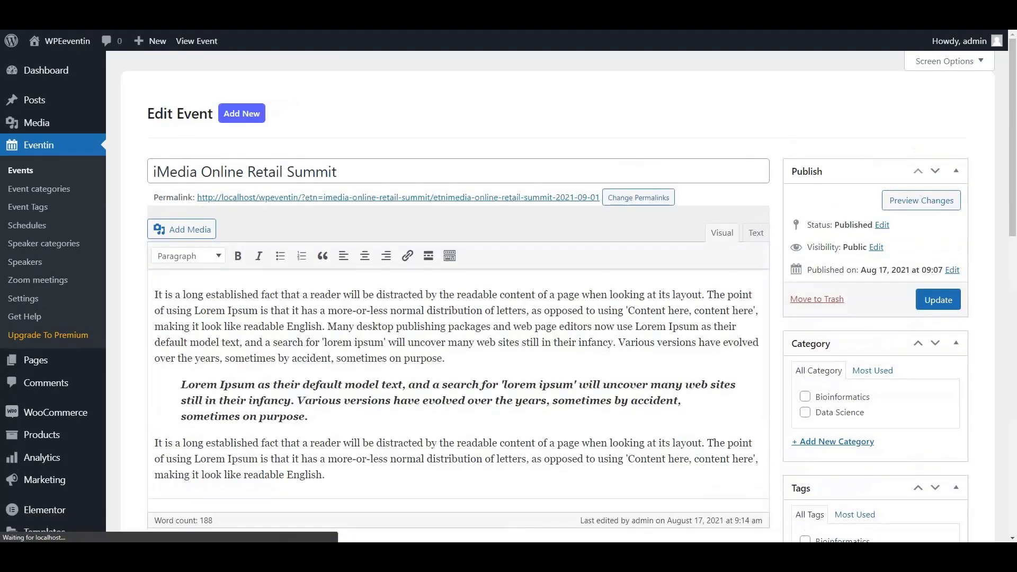
pyautogui.scroll(-15, 509, 291)
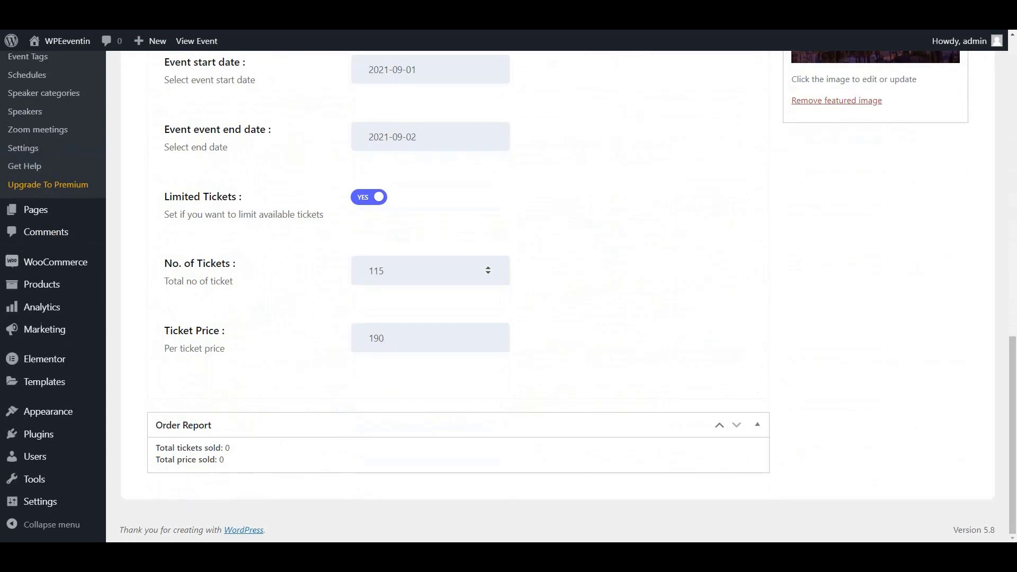
pyautogui.doubleClick(378, 271)
pyautogui.write('220')
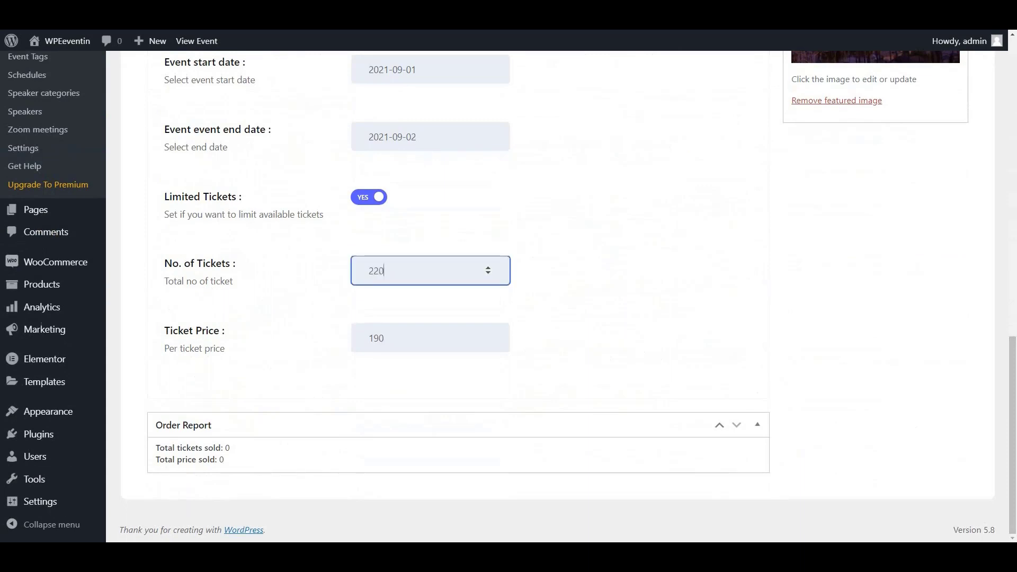
pyautogui.press('Tab')
pyautogui.write('250')
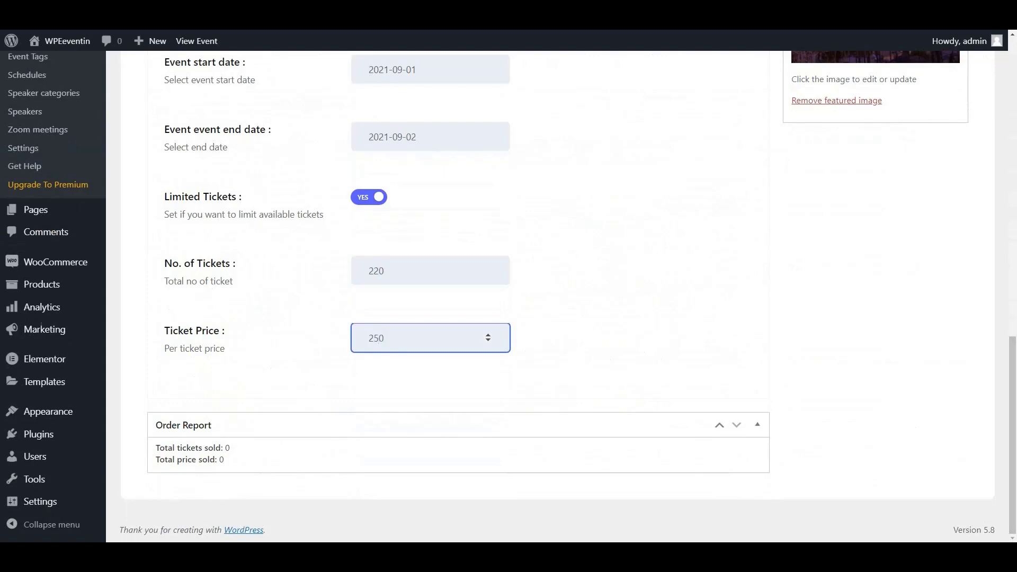
# Update the 2021-09-01 recurrence to save its ticket changes
pyautogui.scroll(12, 557, 297)
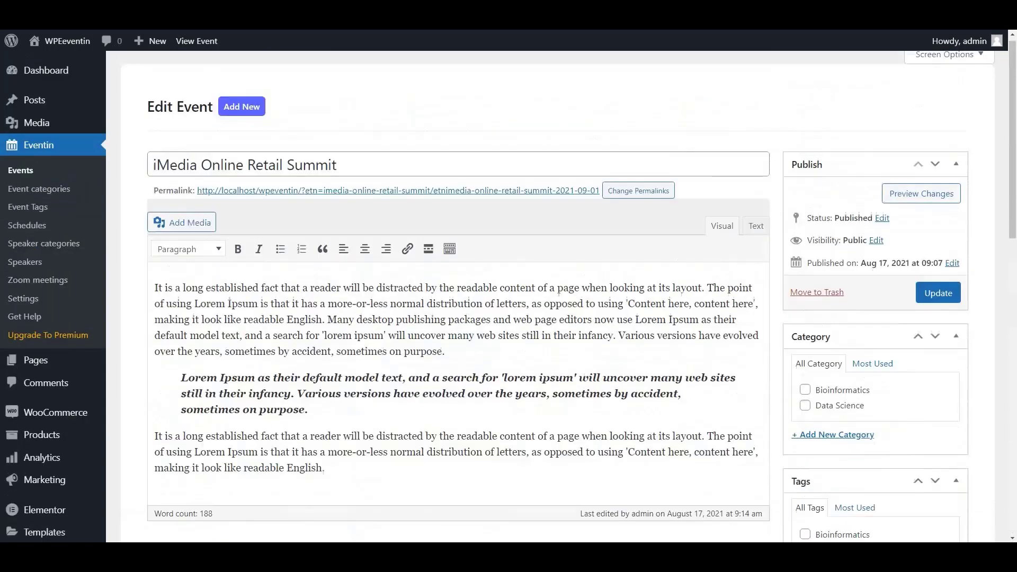
pyautogui.click(938, 299)
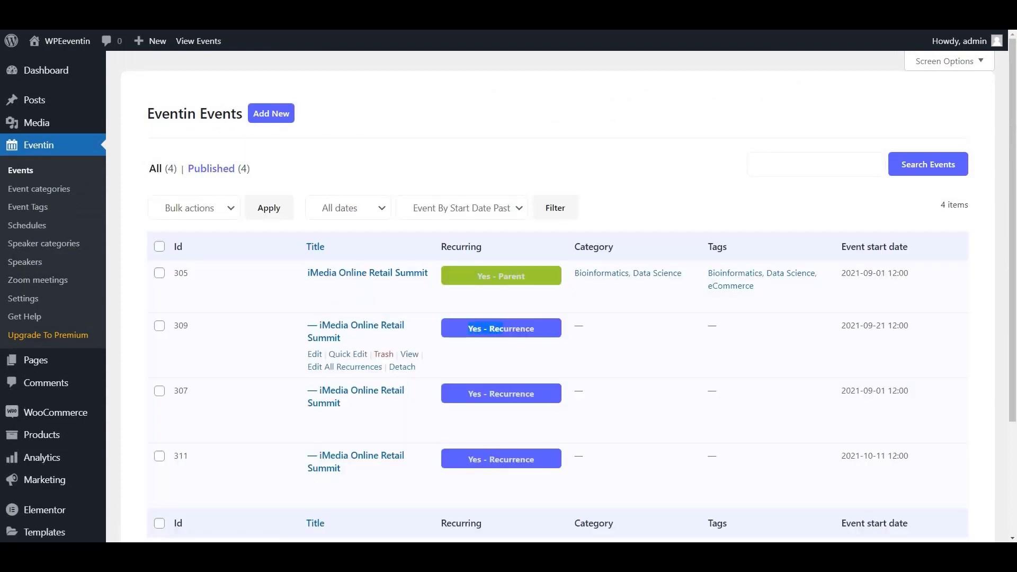
# Detach the 2021-09-21 recurrence of iMedia Online Retail Summit from its parent event
pyautogui.moveTo(503, 328); pyautogui.dragTo(529, 328)
pyautogui.click(529, 328)
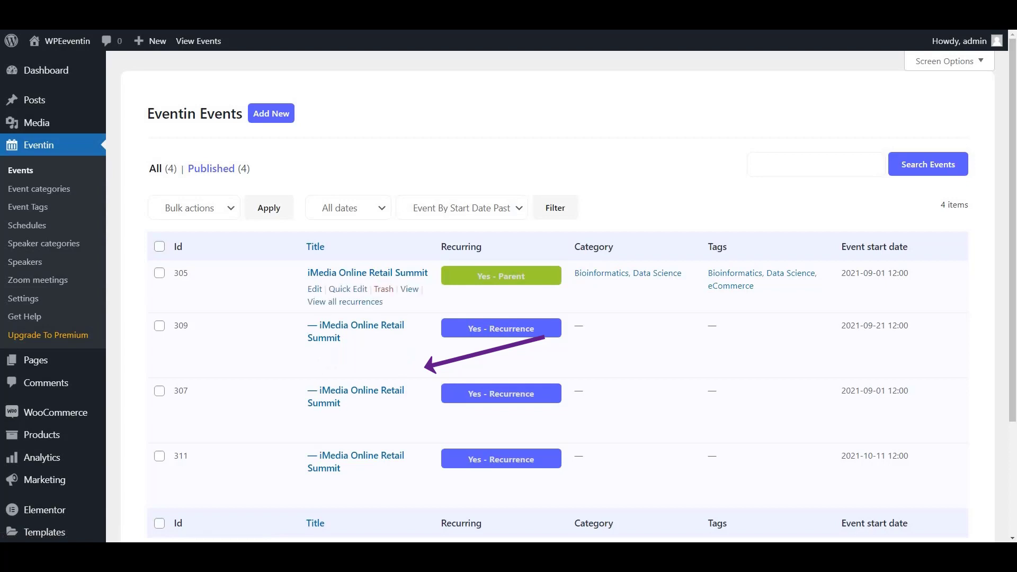
pyautogui.click(402, 367)
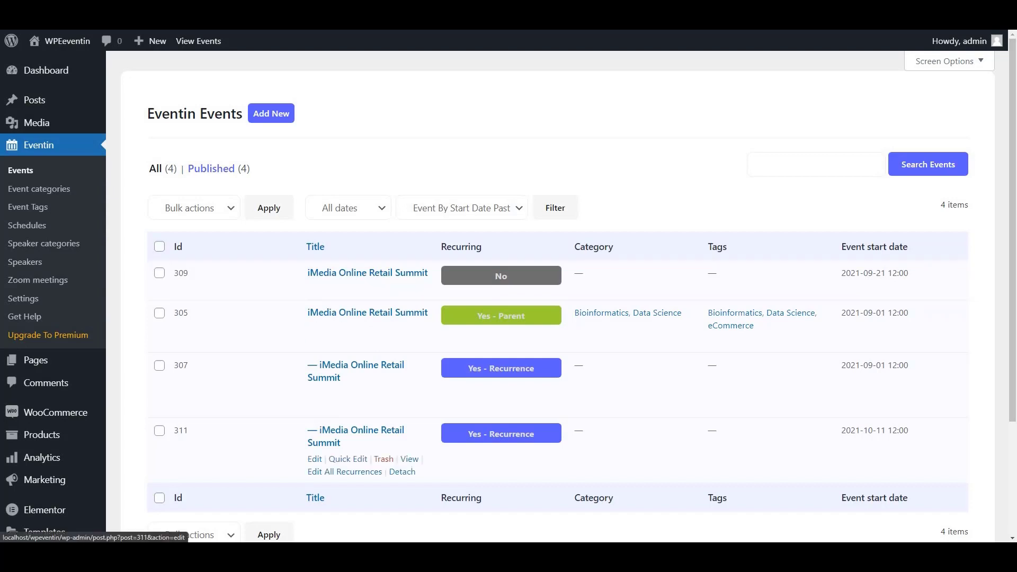
# Open the 2021-10-11 recurrence for editing and look through its ticket and social settings
pyautogui.click(315, 459)
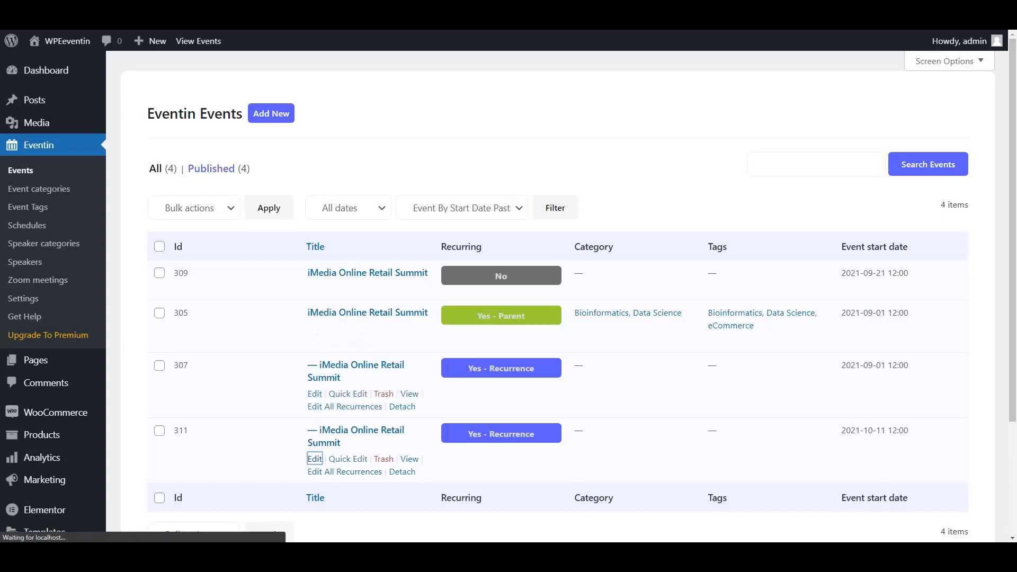
pyautogui.moveTo(1013, 138); pyautogui.dragTo(1013, 435)
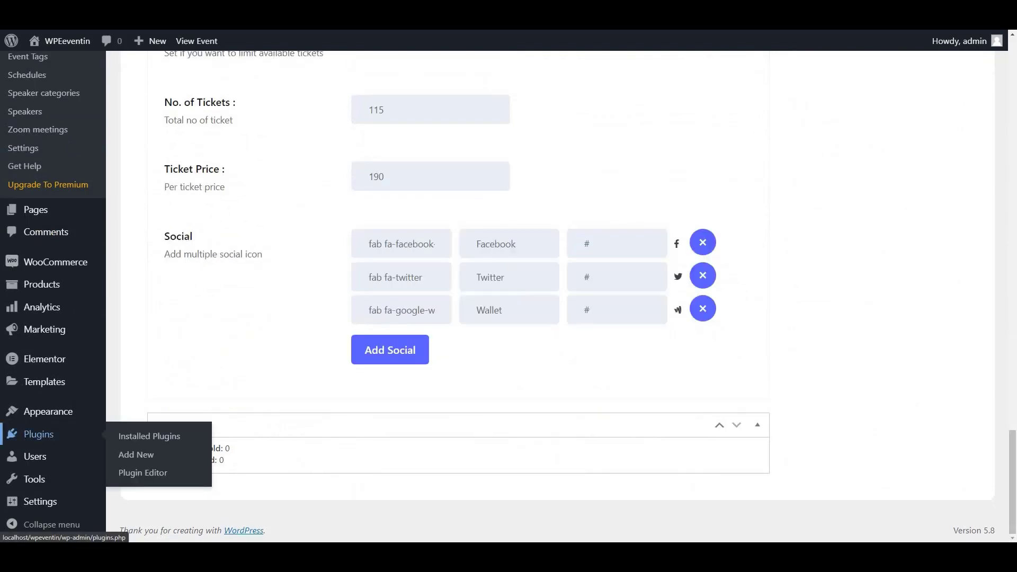
# Activate the Eventin Pro plugin among the installed plugins
pyautogui.click(38, 435)
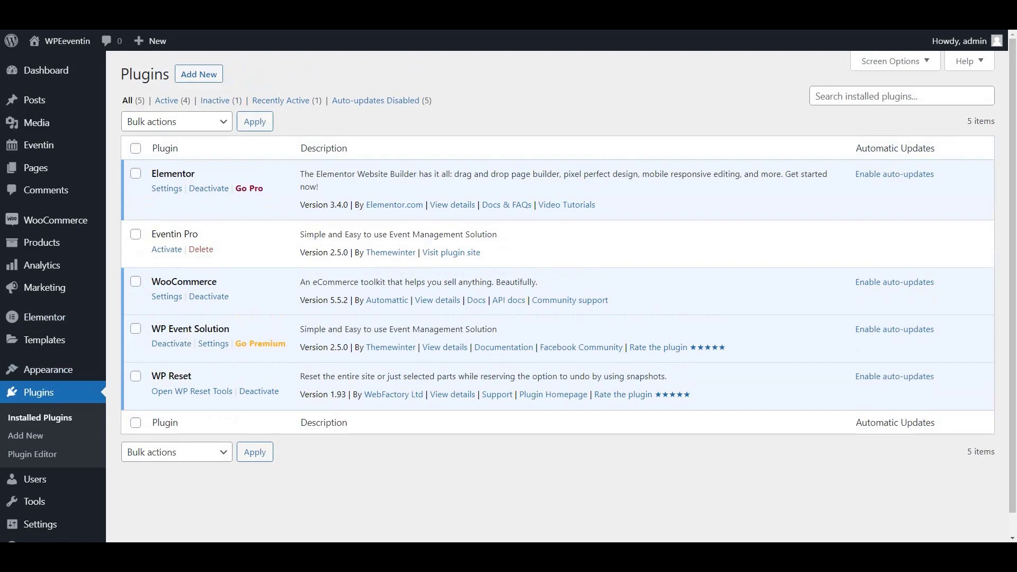
pyautogui.click(167, 249)
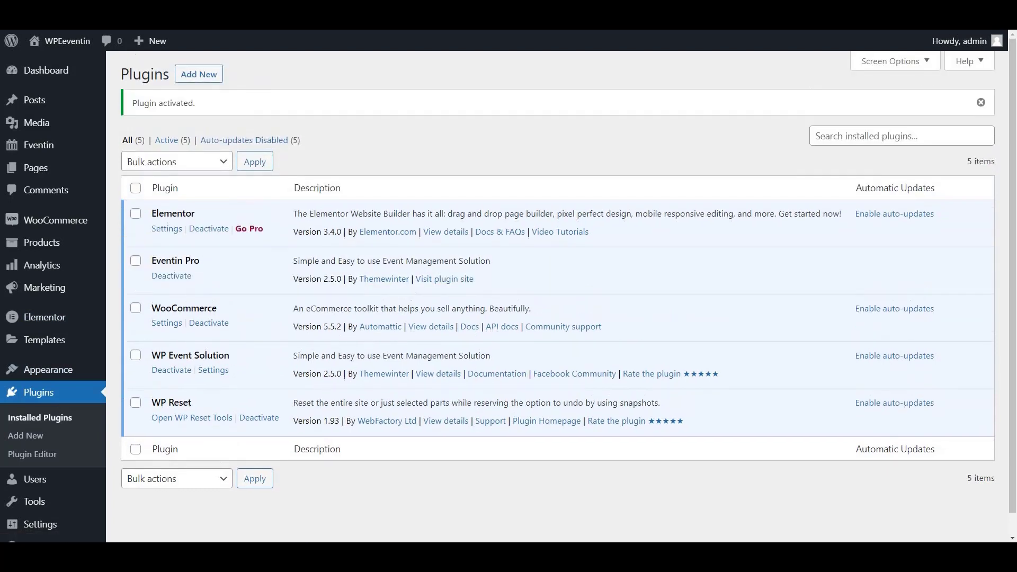
# Open Eventin's purchase report and examine the sales totals and the purchase history of each recurrence
pyautogui.moveTo(38, 145)
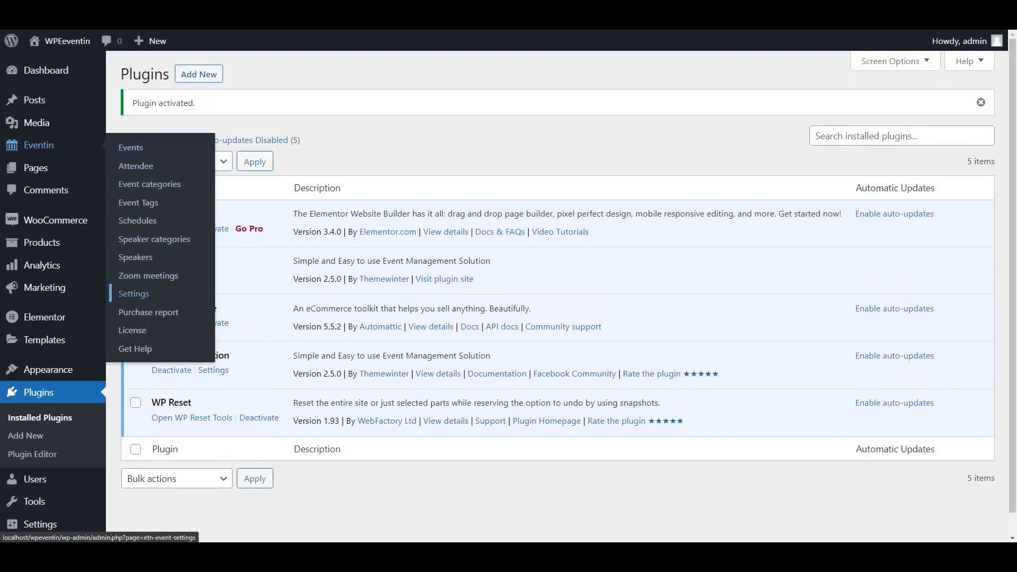
pyautogui.click(148, 312)
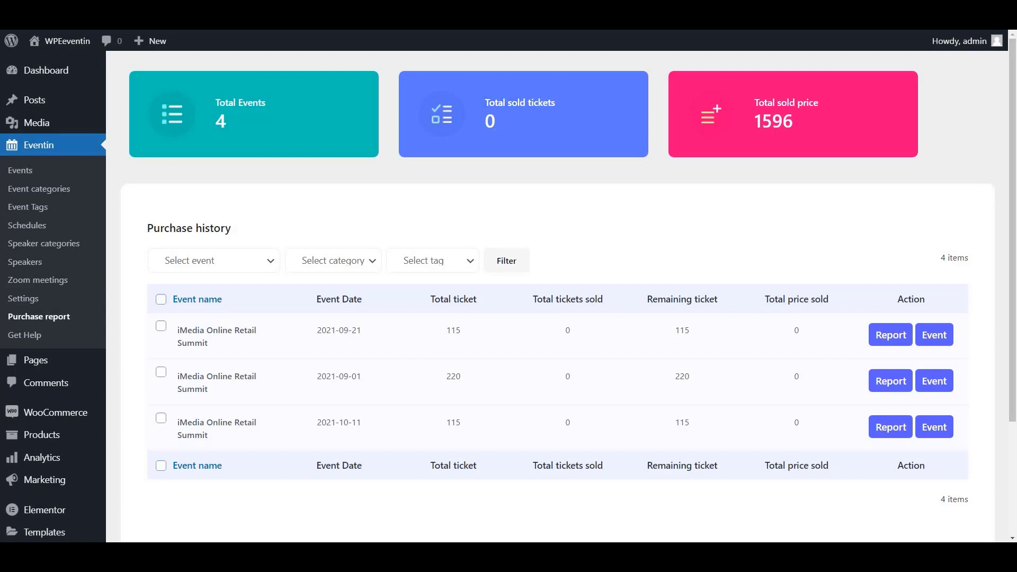
pyautogui.moveTo(754, 103)
pyautogui.mouseDown()
pyautogui.moveTo(819, 103)
pyautogui.moveTo(754, 102)
pyautogui.mouseUp()
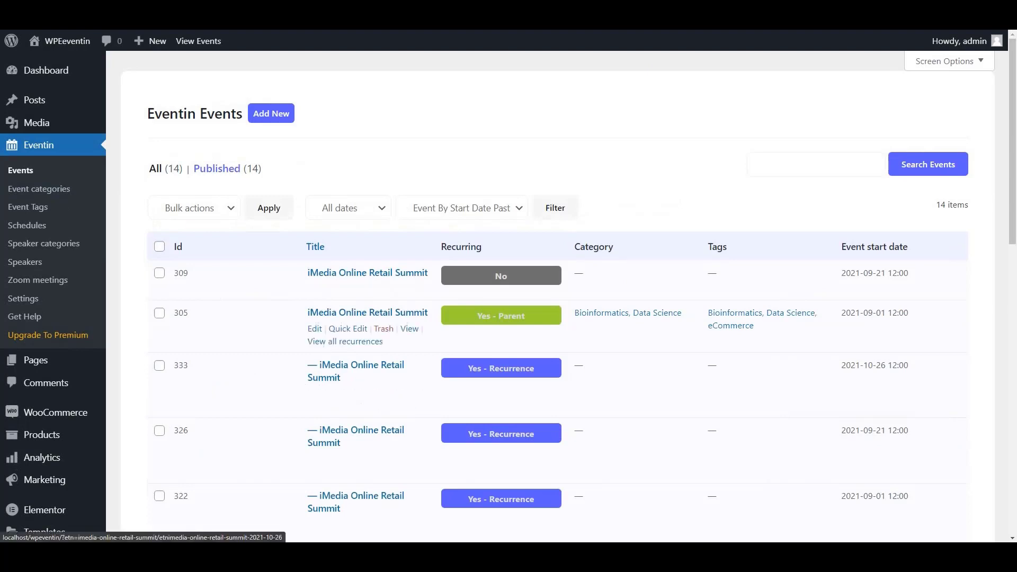
# View the parent event's public page and examine the price, seats and attendees in its Daily Event Schedule
pyautogui.click(410, 329)
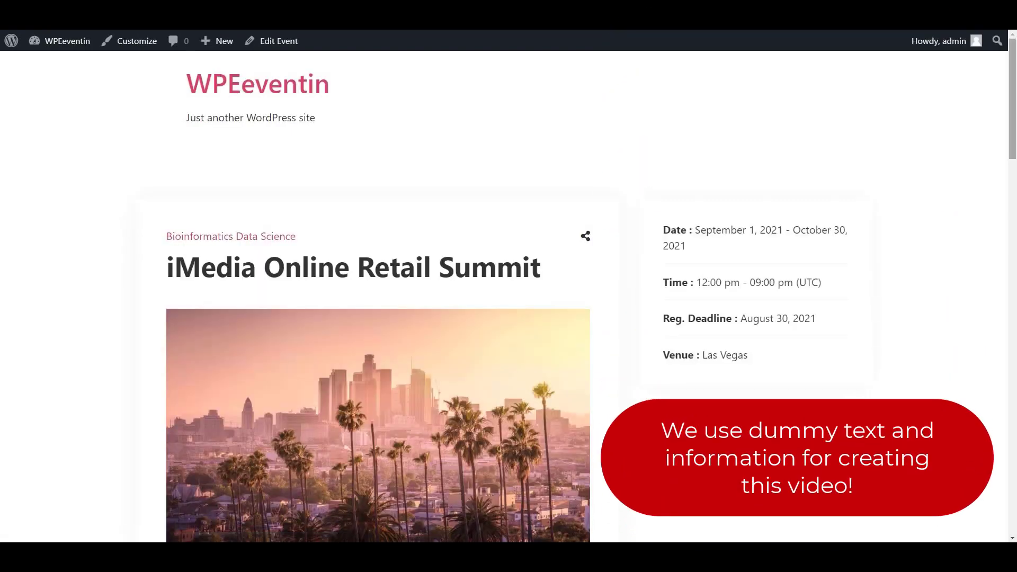
pyautogui.scroll(-3, 379, 296)
pyautogui.scroll(-14, 378, 296)
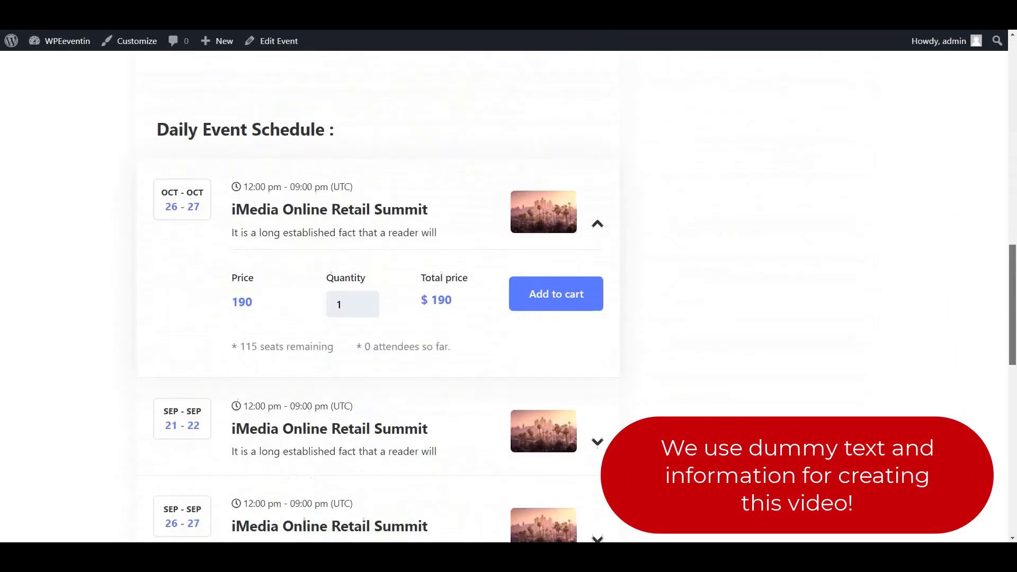
pyautogui.scroll(-3, 378, 297)
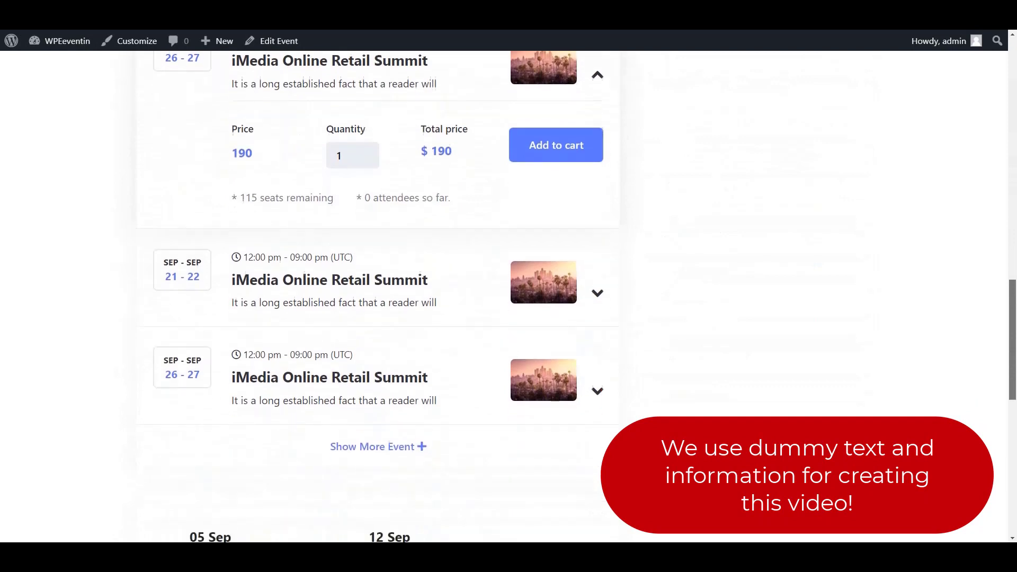
pyautogui.scroll(1, 378, 297)
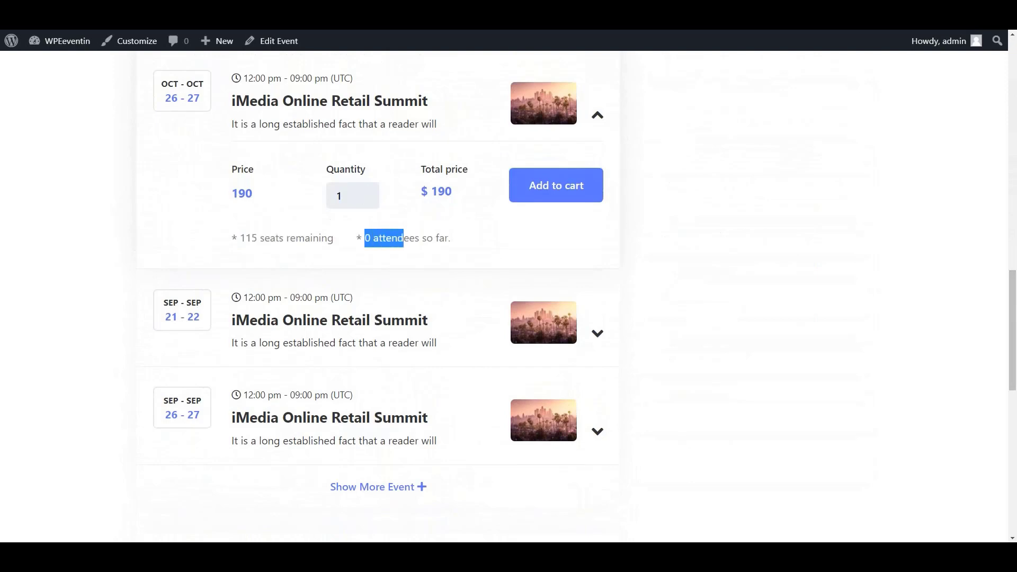
pyautogui.scroll(-3, 379, 297)
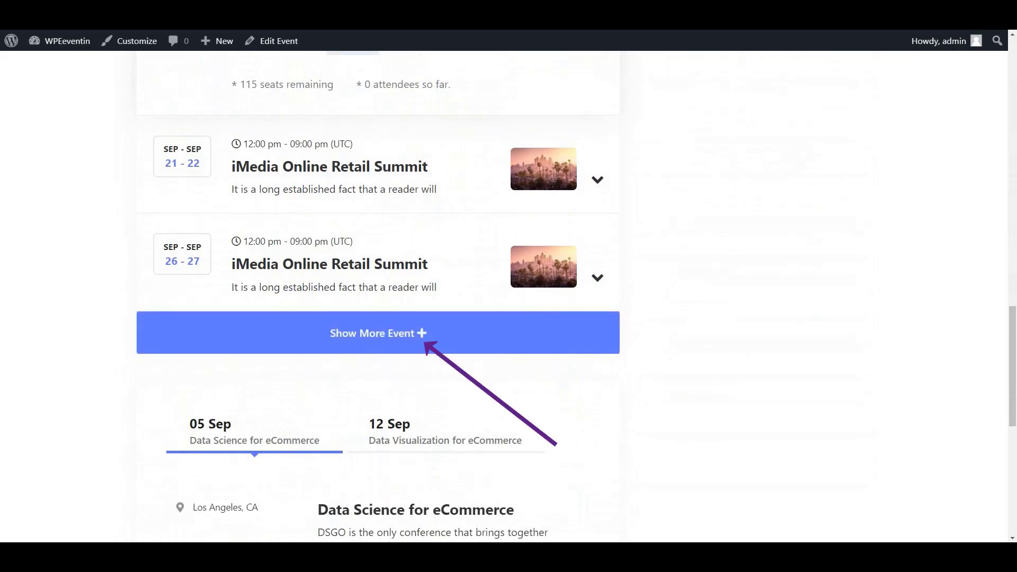
# Expand the Daily Event Schedule twice to show more recurrences and look through their dates
pyautogui.click(379, 332)
pyautogui.scroll(-6, 378, 333)
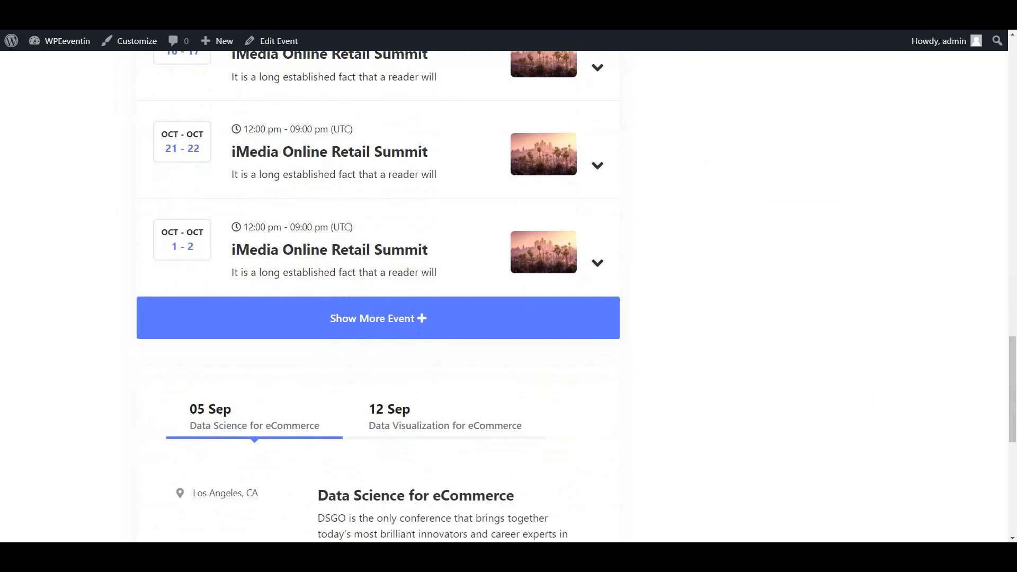
pyautogui.click(379, 318)
pyautogui.scroll(-5, 379, 297)
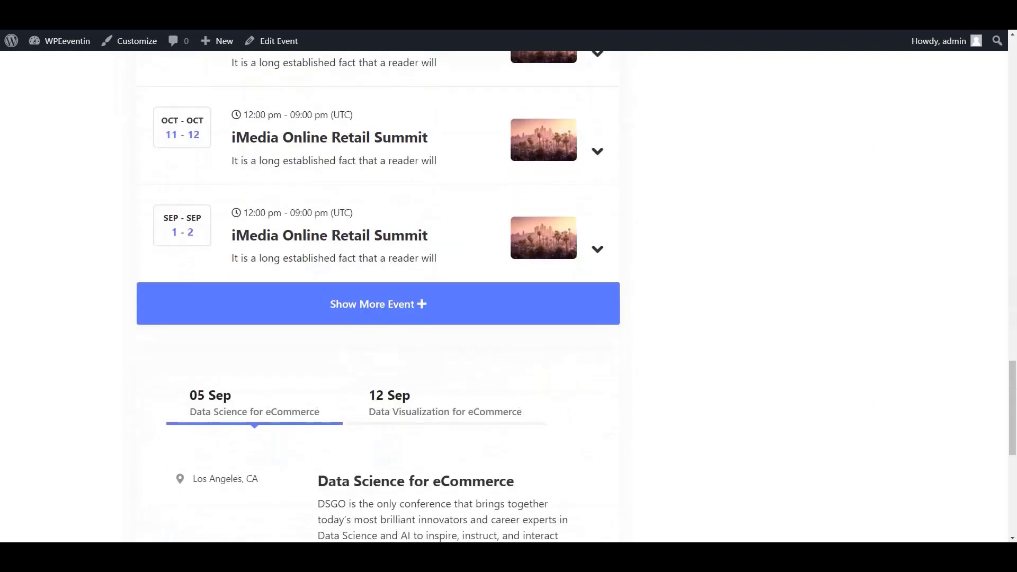
pyautogui.scroll(2, 378, 297)
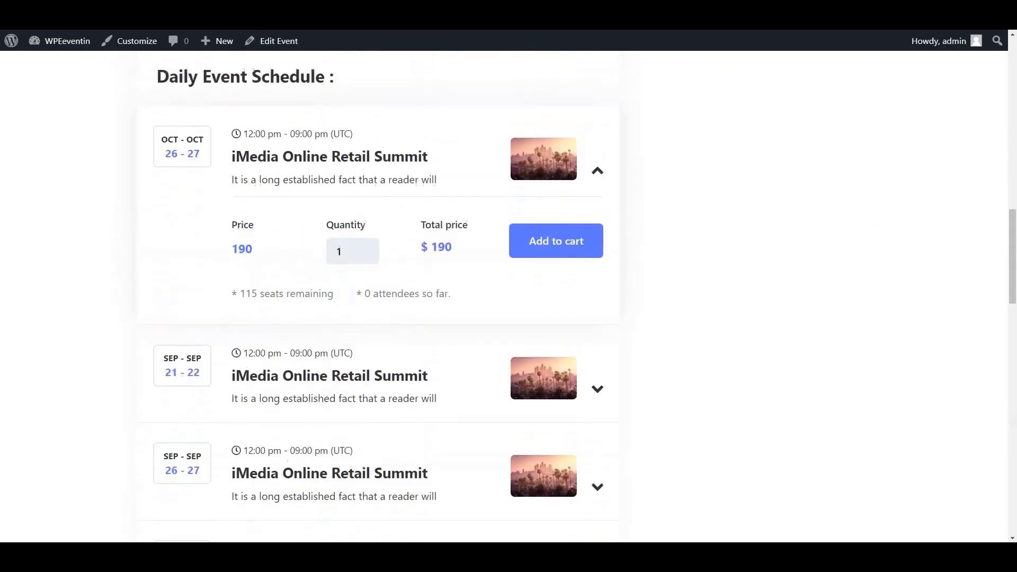
# Review the expanded schedule again, along with the title, date, time and venue details of the event page
pyautogui.scroll(15, 379, 296)
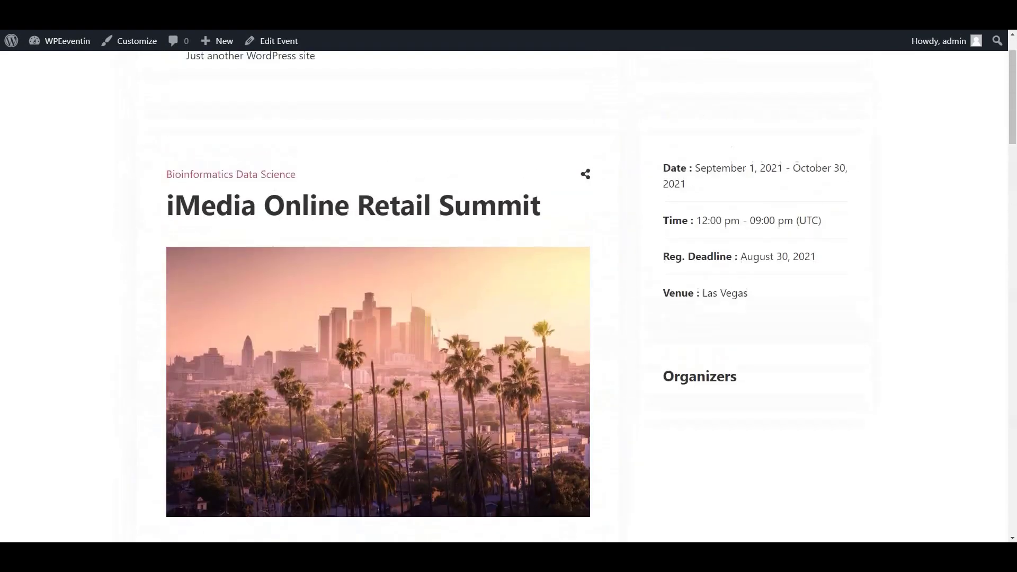
pyautogui.scroll(2, 378, 297)
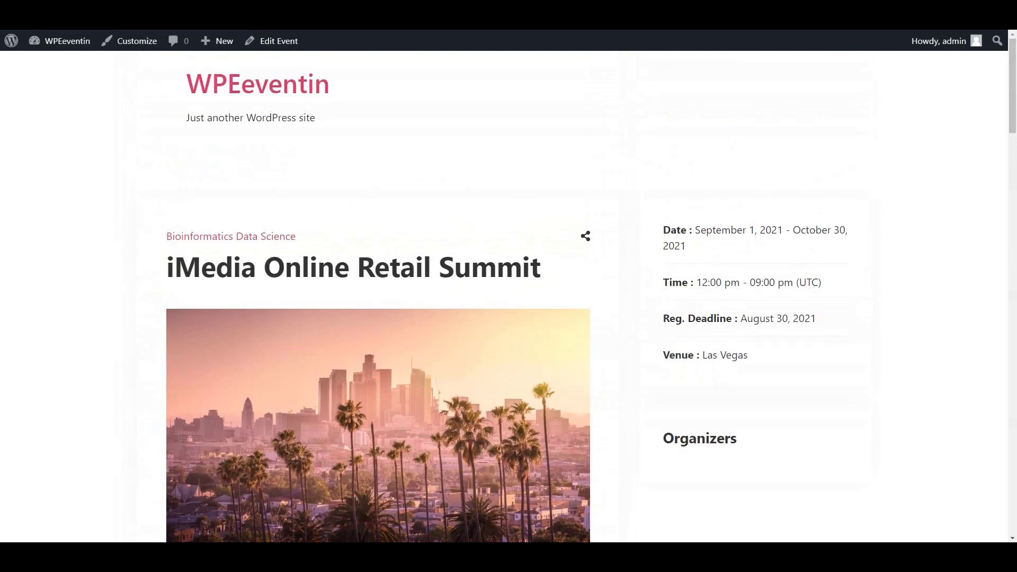
pyautogui.moveTo(358, 268); pyautogui.dragTo(541, 267)
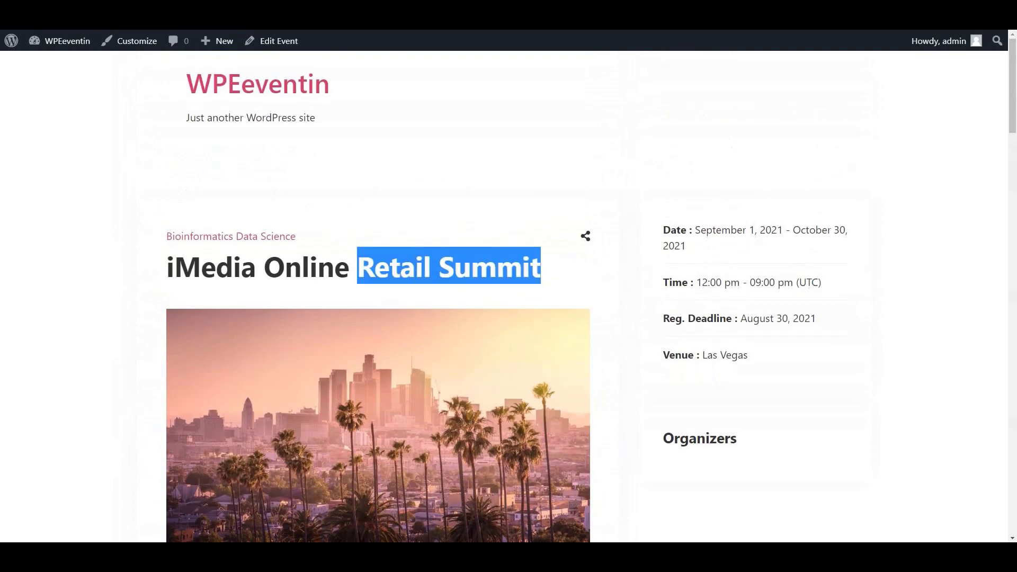
pyautogui.click(525, 256)
pyautogui.scroll(-12, 378, 297)
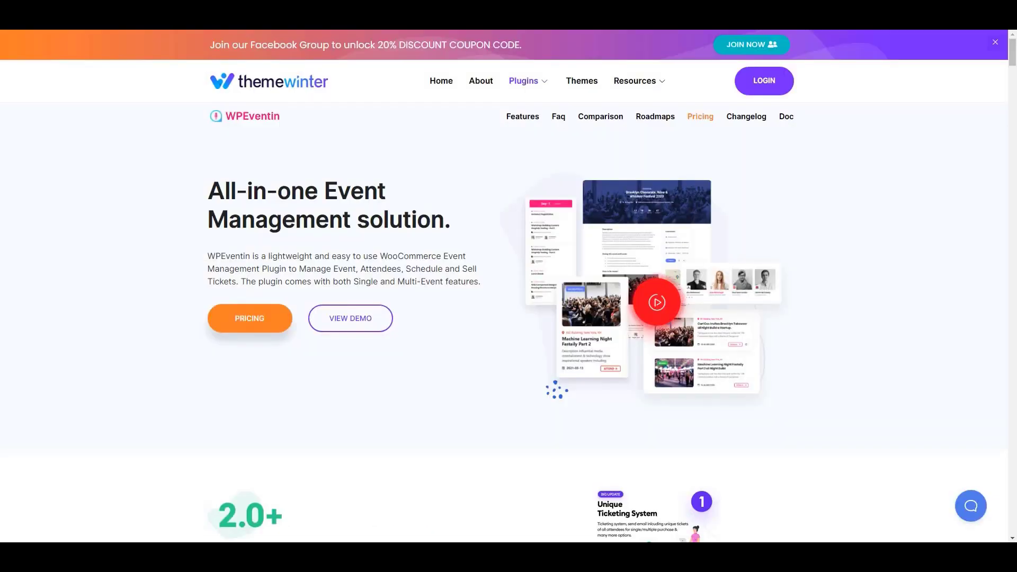
# Switch to the WPEventin product page on the Themewinter site and look through the plugin's headline and feature sections
pyautogui.moveTo(208, 192); pyautogui.dragTo(387, 191)
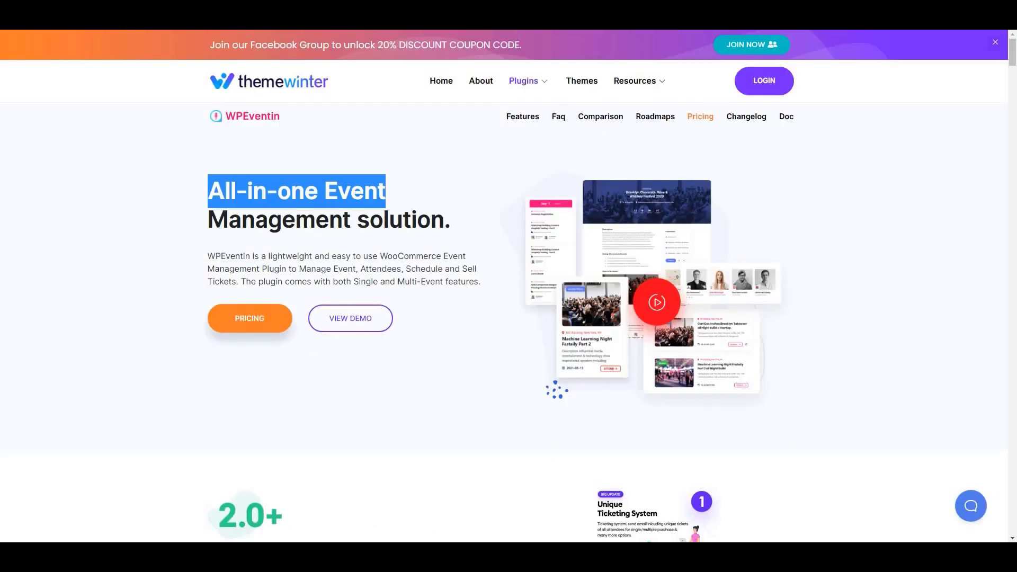
pyautogui.click(389, 193)
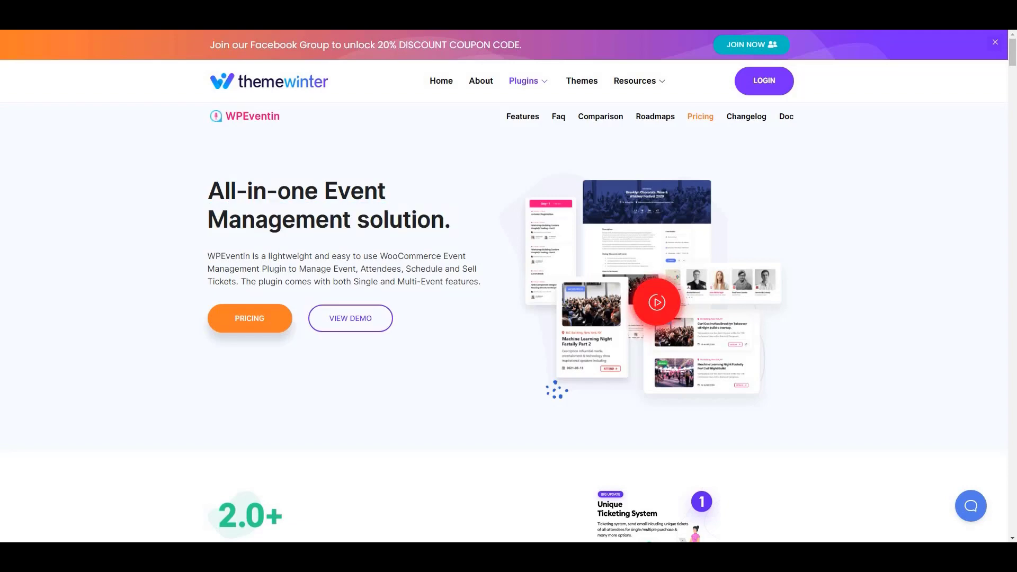
pyautogui.scroll(-4, 250, 89)
pyautogui.scroll(-13, 250, 90)
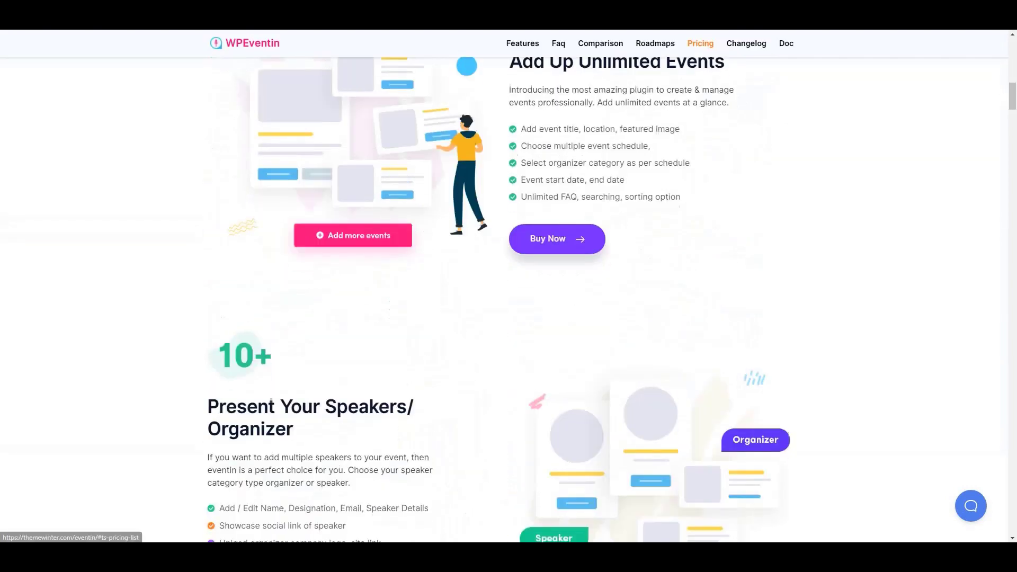
pyautogui.scroll(-15, 504, 300)
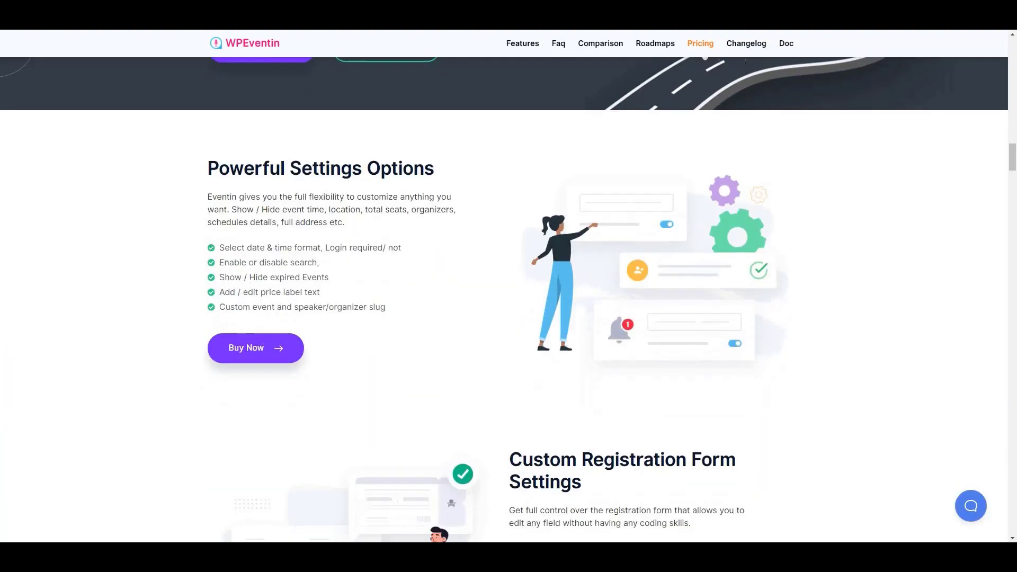